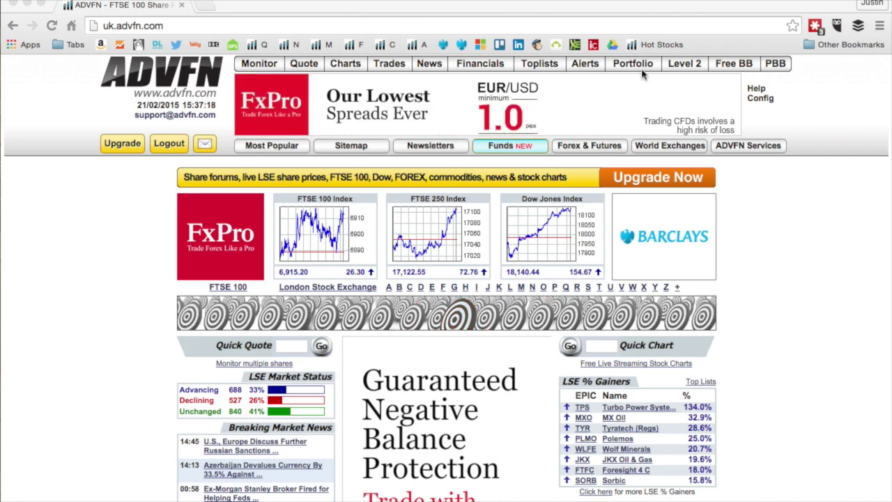
Open the UK Screener (Filter X) page from the site map of tools
left_click(144, 257)
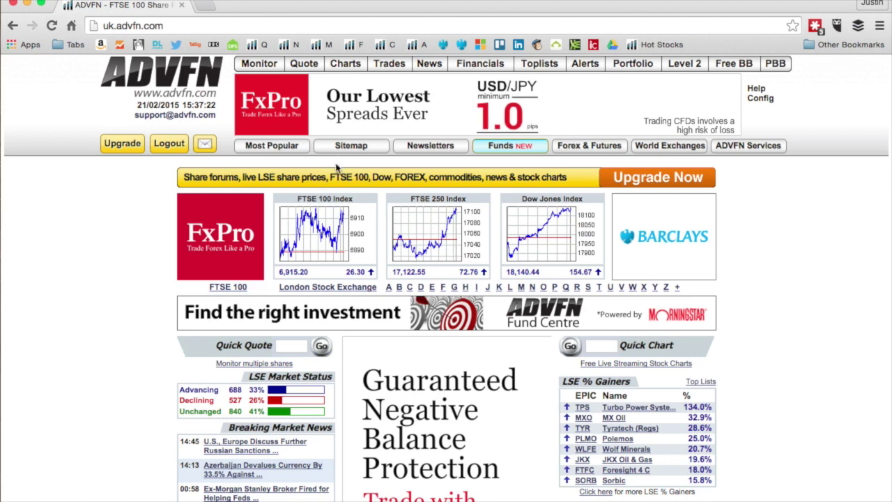
mouse_move(348, 146)
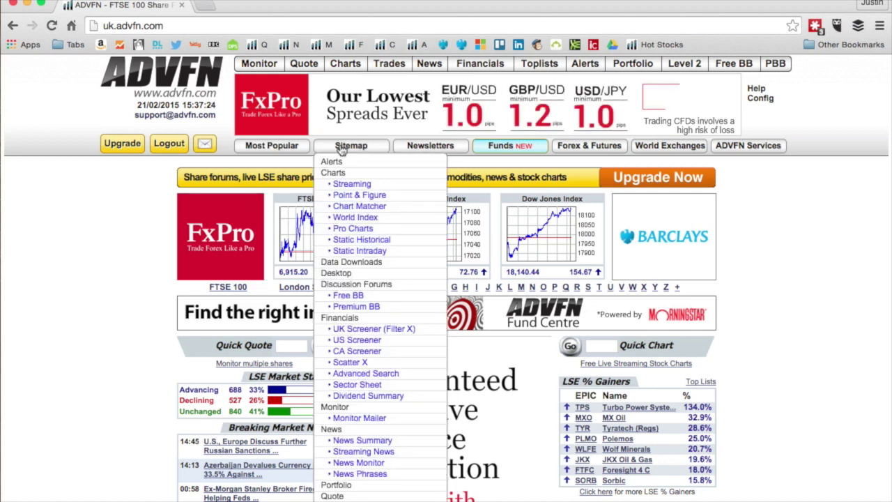
left_click(362, 329)
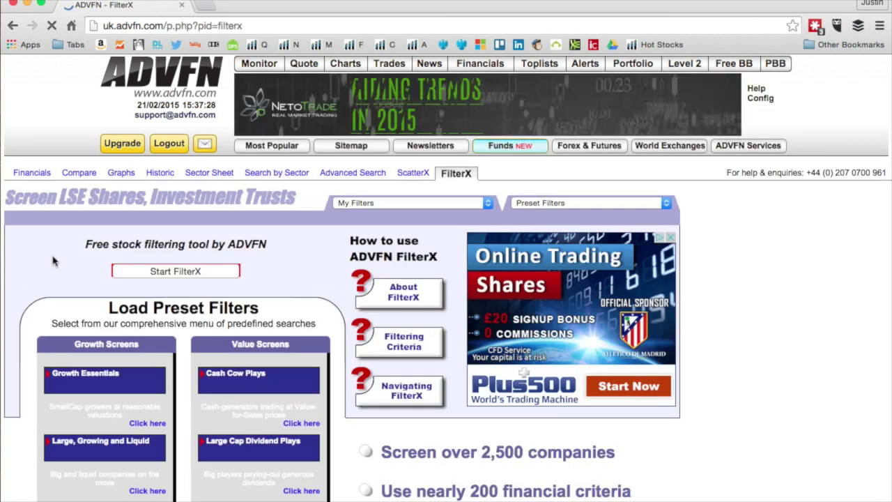
Look over the preset growth and value filters, and start FilterX with a new blank filter
scroll(746, 300, "down", 5)
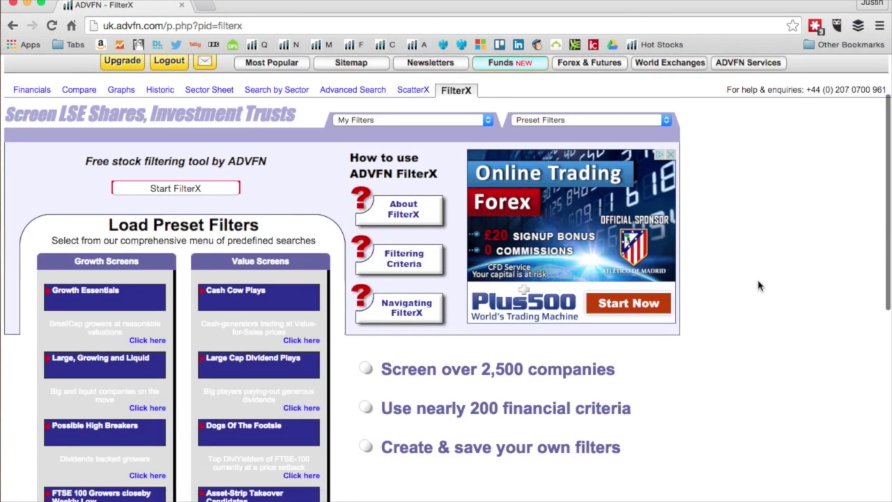
scroll(760, 286, "down", 1)
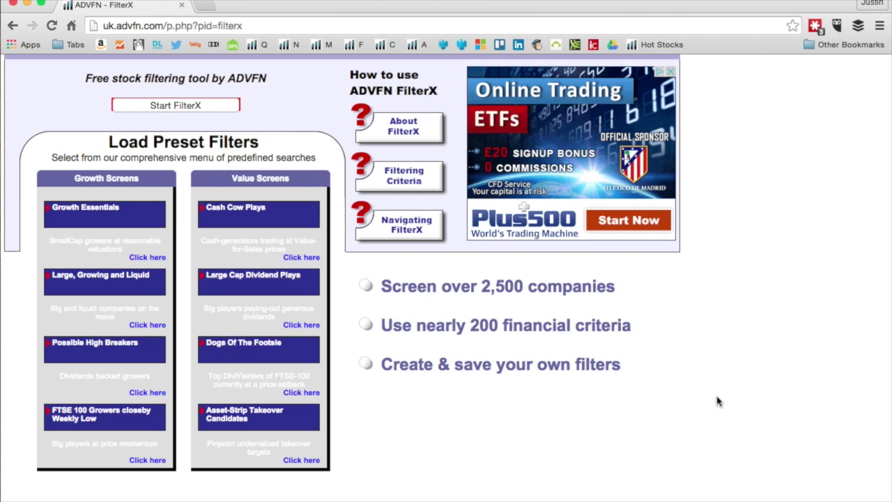
scroll(718, 401, "up", 2)
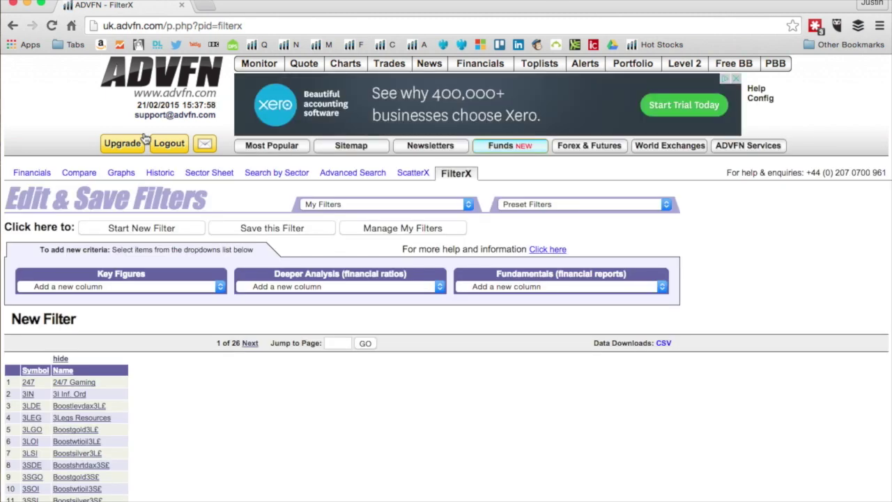
Look through the first page of the unfiltered share list, down to its last row and back up
scroll(378, 399, "down", 3)
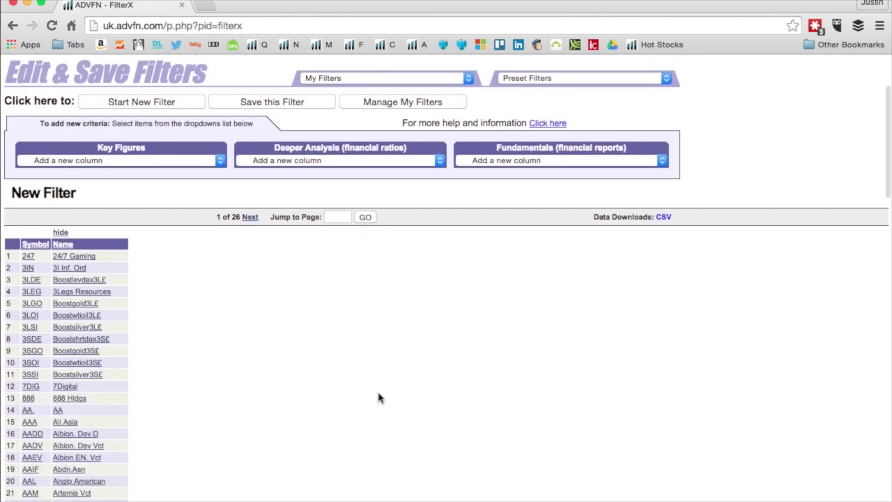
scroll(379, 398, "down", 1)
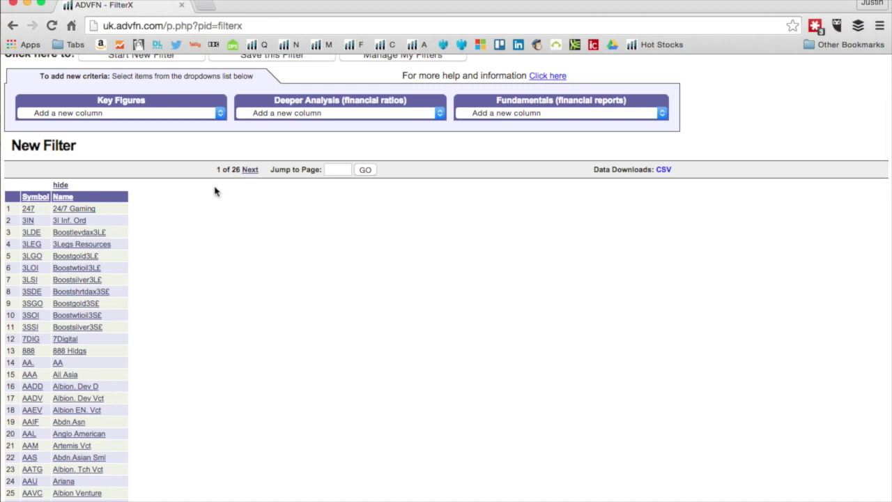
scroll(209, 257, "down", 20)
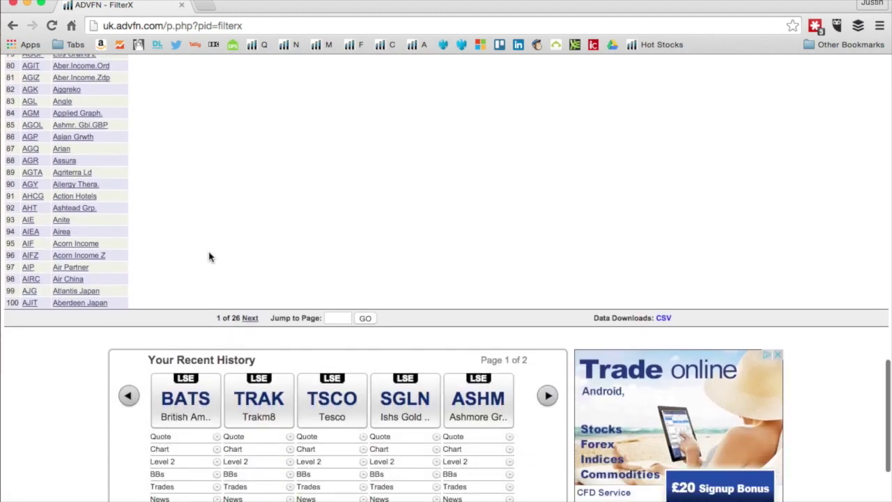
scroll(209, 257, "up", 20)
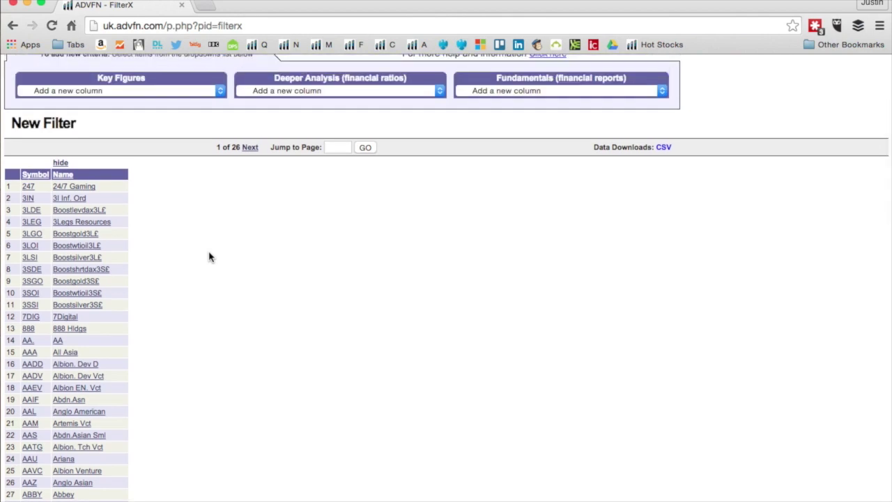
scroll(209, 257, "down", 2)
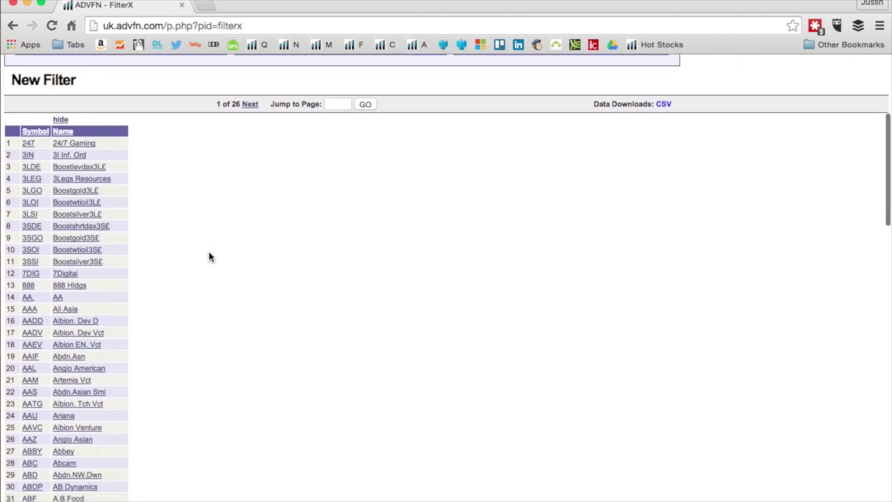
scroll(210, 258, "up", 3)
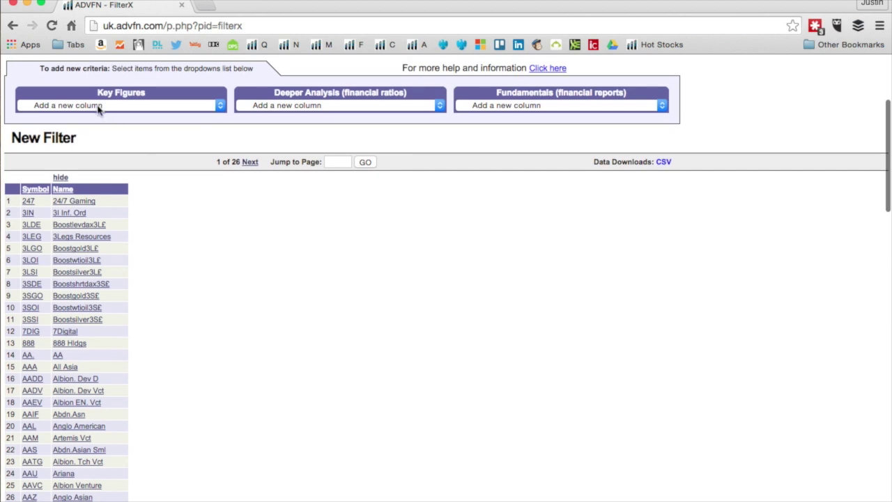
Add the Market cap. (m) and Dividend yield key figures as columns in the new filter
left_click(98, 110)
left_click(75, 127)
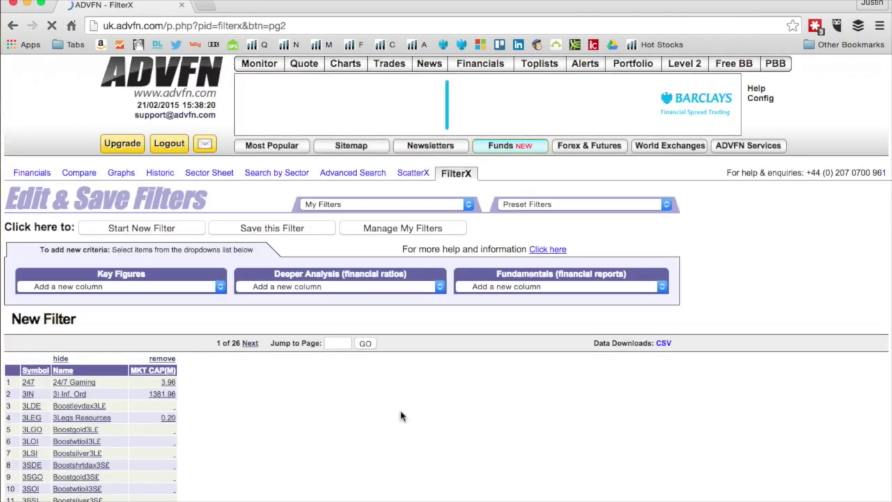
scroll(342, 368, "down", 5)
scroll(343, 368, "down", 1)
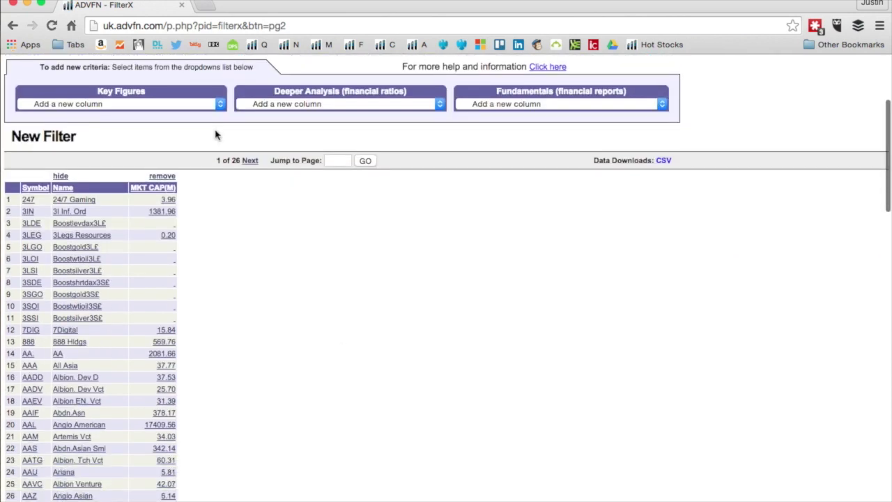
left_click(186, 105)
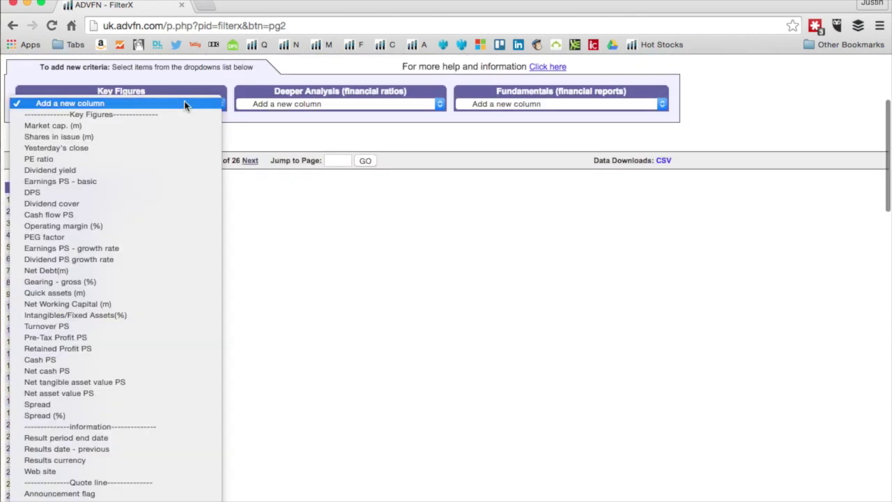
left_click(61, 170)
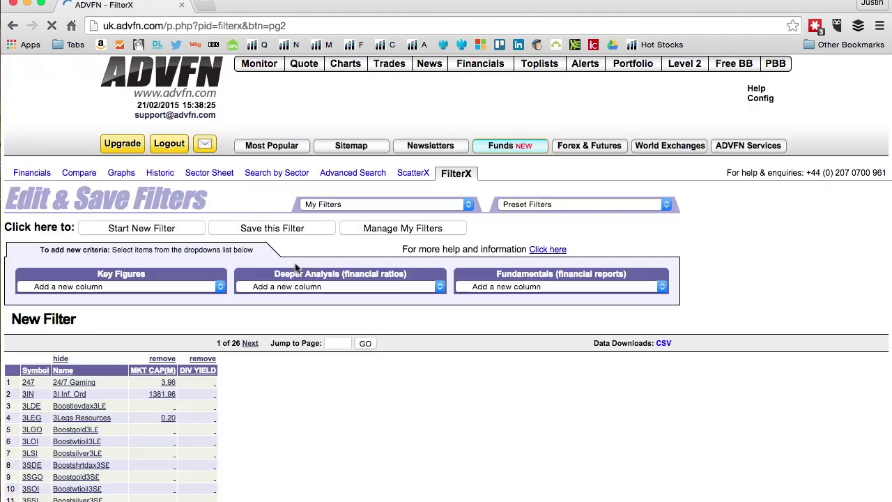
Add the Dividend cover and Operating margin (%) key figures as further columns in the filter
left_click(179, 289)
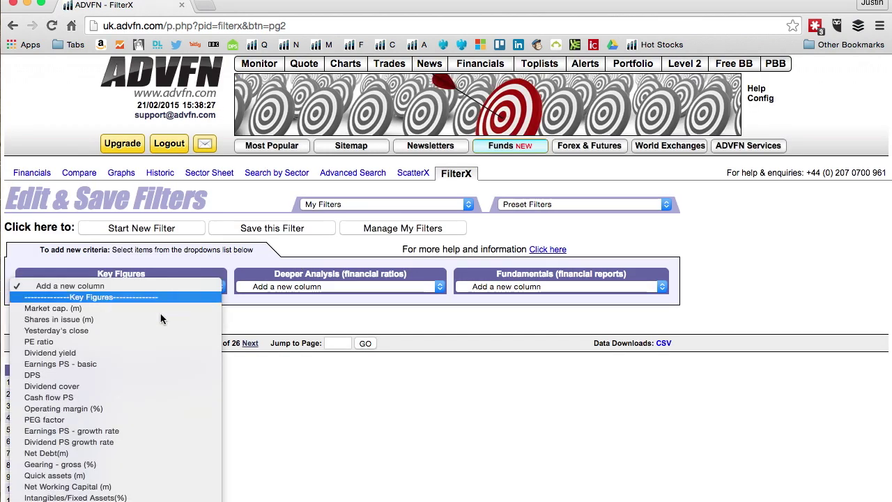
left_click(100, 387)
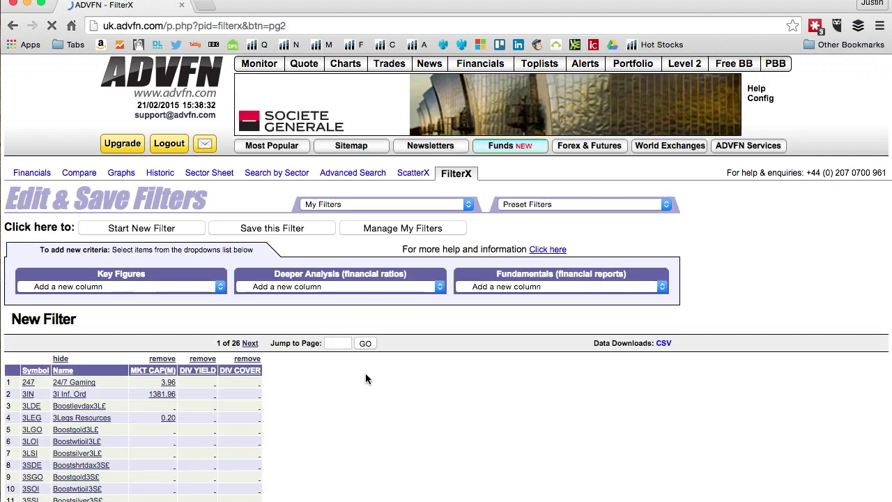
scroll(365, 373, "down", 5)
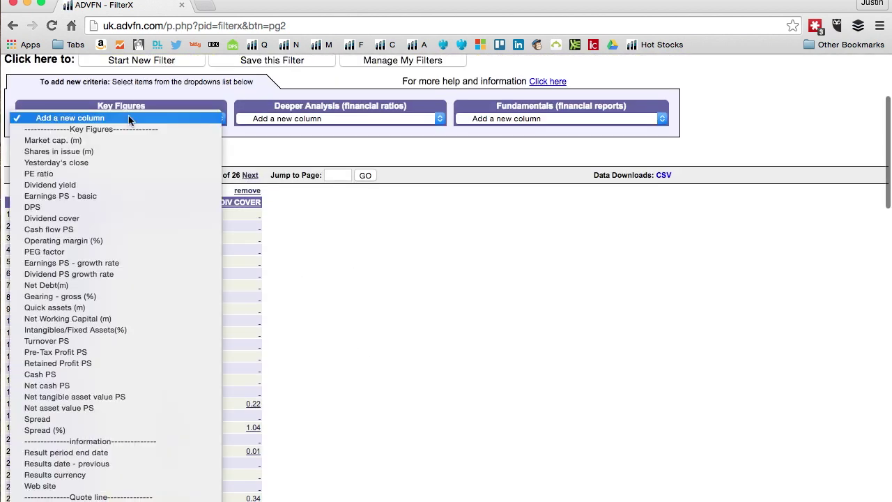
left_click(129, 120)
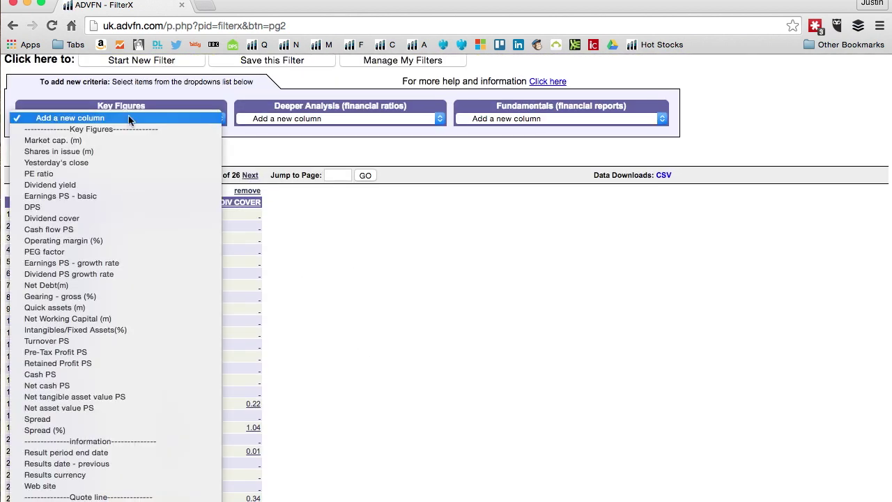
left_click(69, 240)
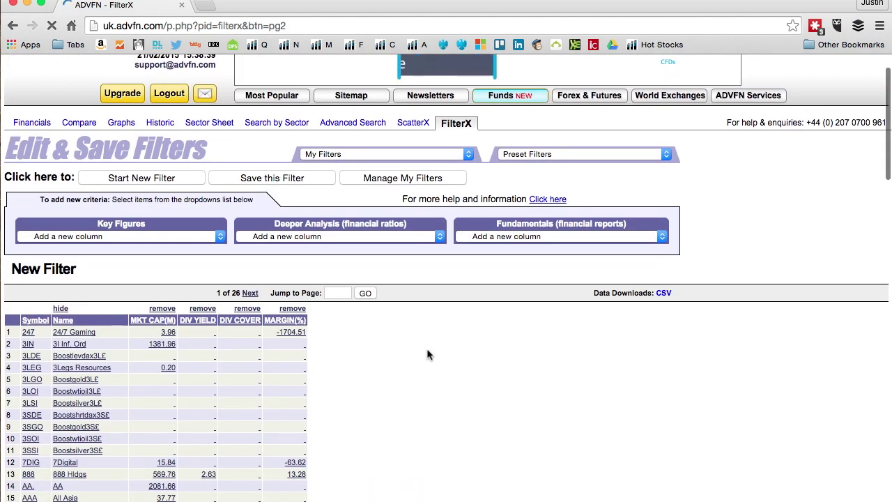
scroll(428, 355, "down", 1)
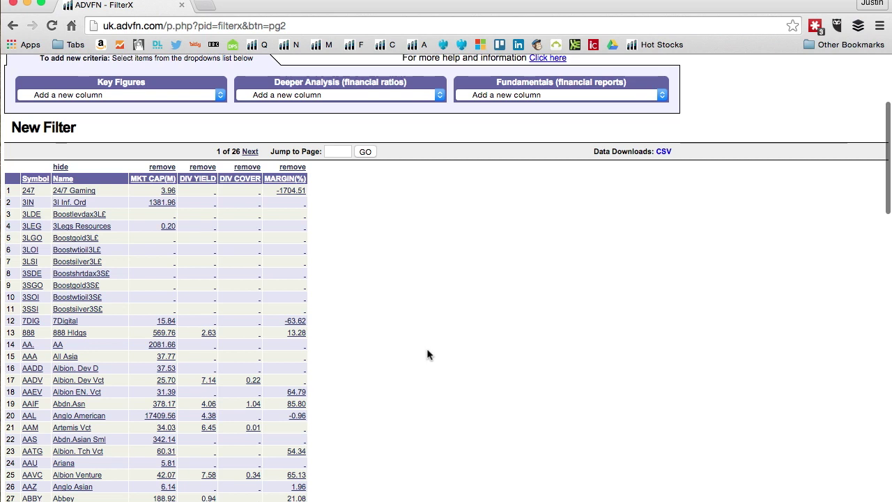
scroll(427, 355, "up", 1)
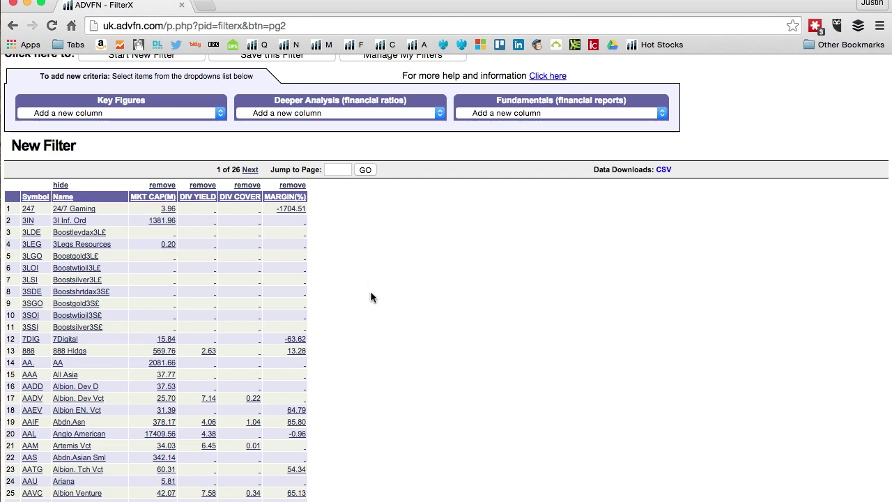
Look through the remaining Key Figures columns on offer, including share price performance, without adding any
scroll(370, 298, "up", 1)
left_click(135, 149)
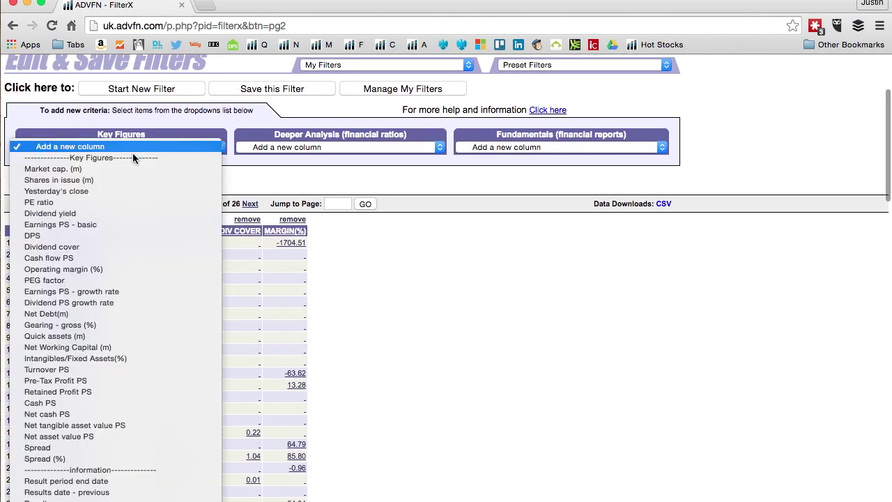
scroll(112, 200, "down", 10)
scroll(110, 202, "down", 6)
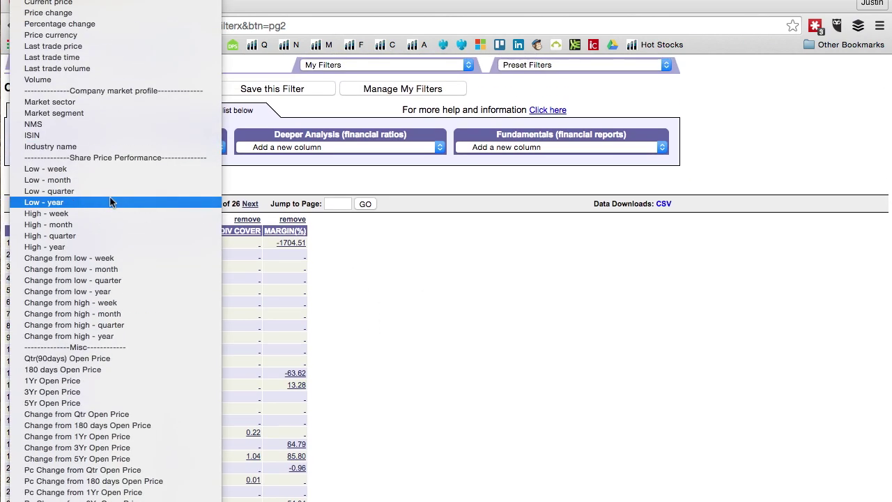
scroll(112, 370, "up", 12)
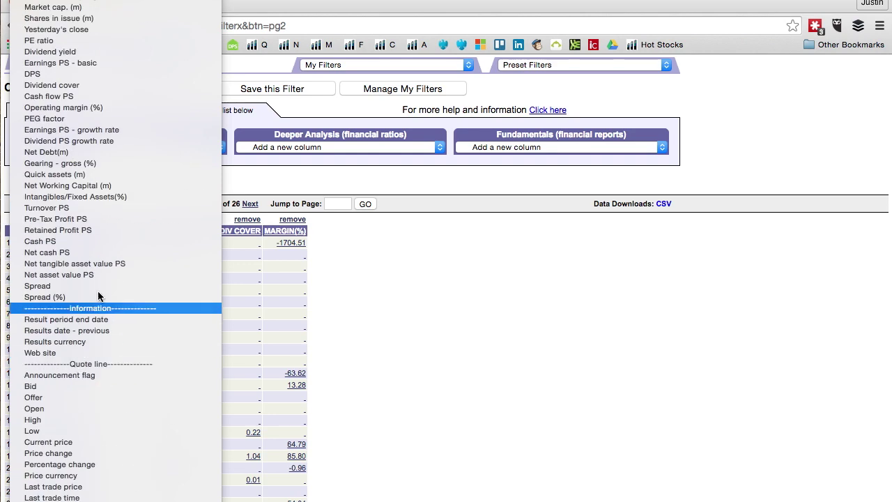
left_click(412, 307)
Look through the Deeper Analysis financial ratios and the Fundamentals columns on offer without adding any
left_click(299, 147)
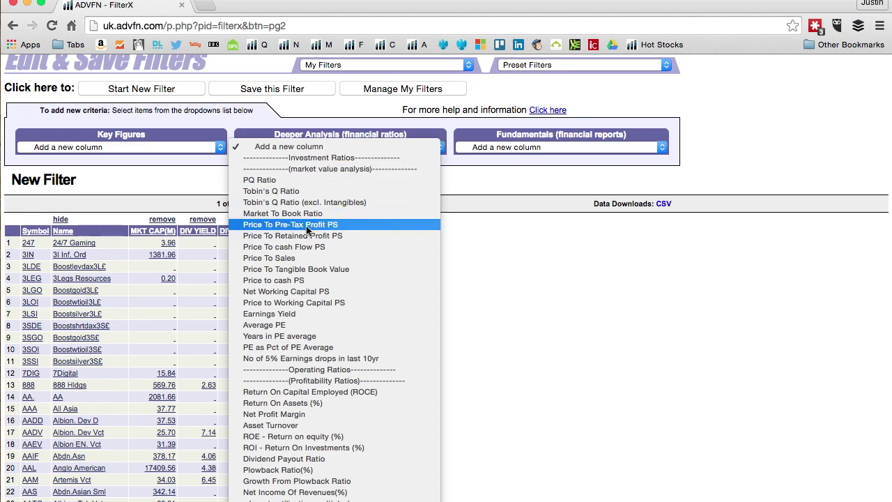
scroll(307, 229, "down", 2)
scroll(307, 230, "down", 10)
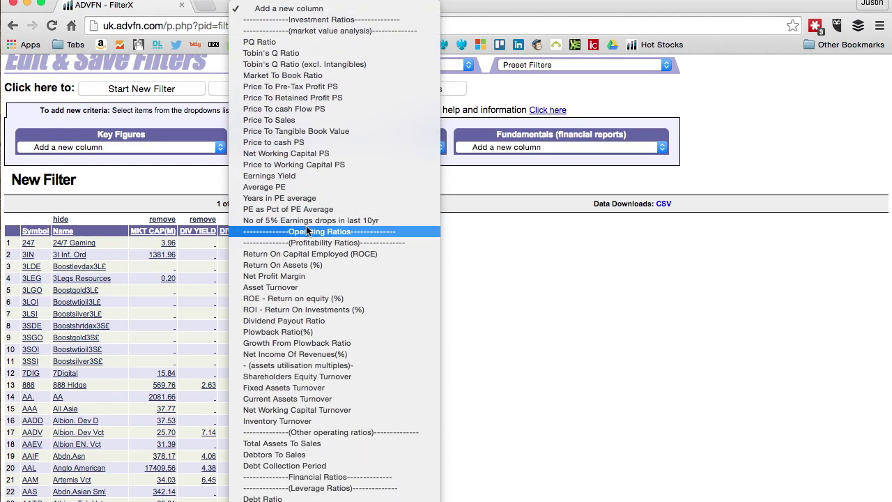
scroll(300, 258, "down", 15)
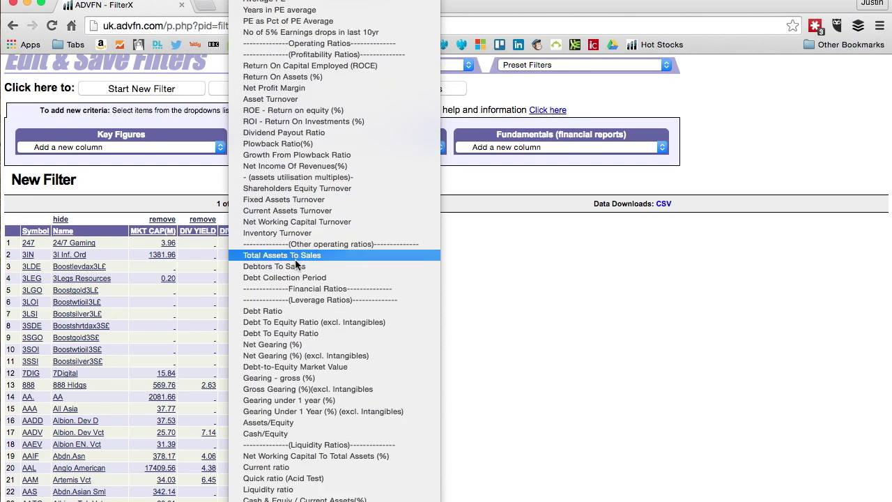
scroll(297, 263, "down", 8)
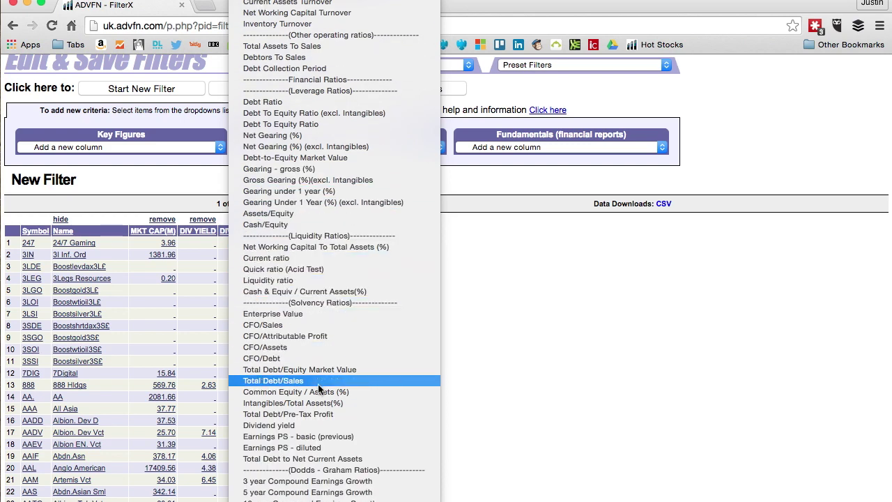
left_click(505, 357)
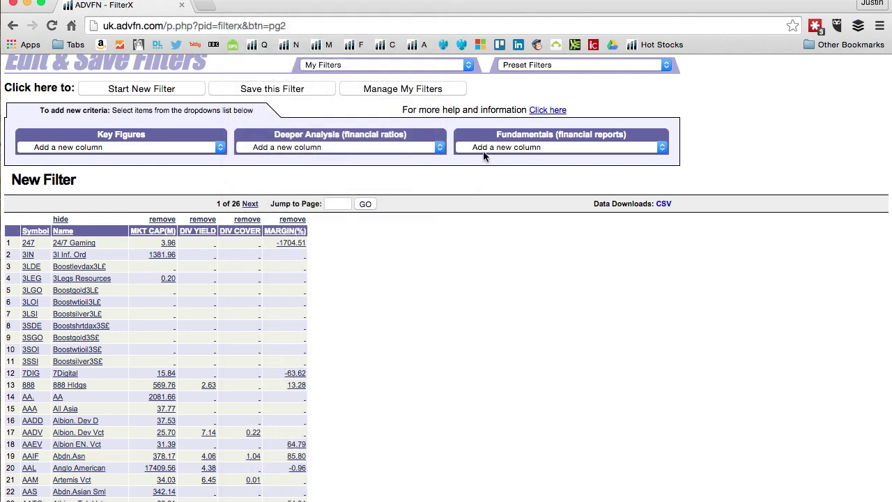
left_click(483, 151)
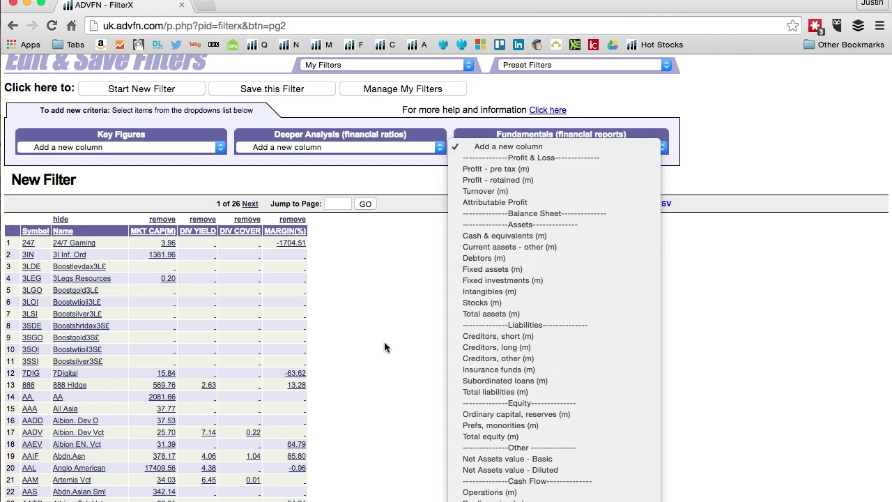
left_click(376, 360)
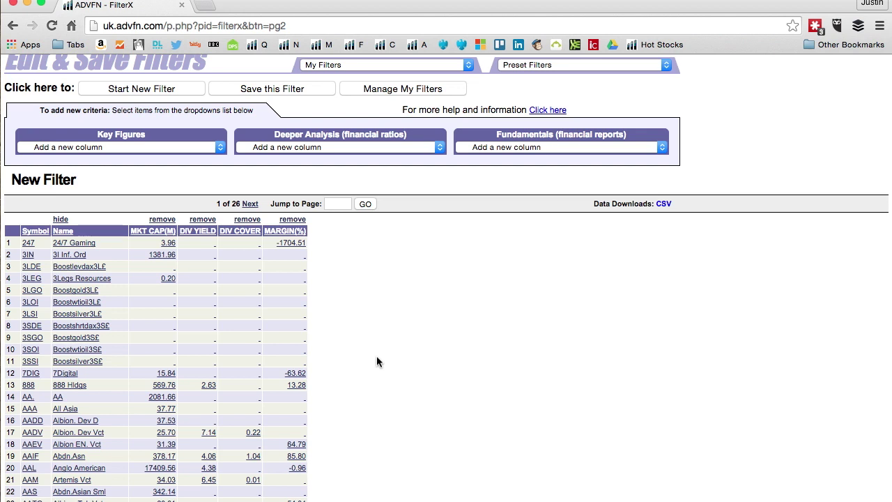
Sort the share list by market capitalisation from largest to smallest and look over the top companies
left_click(148, 233)
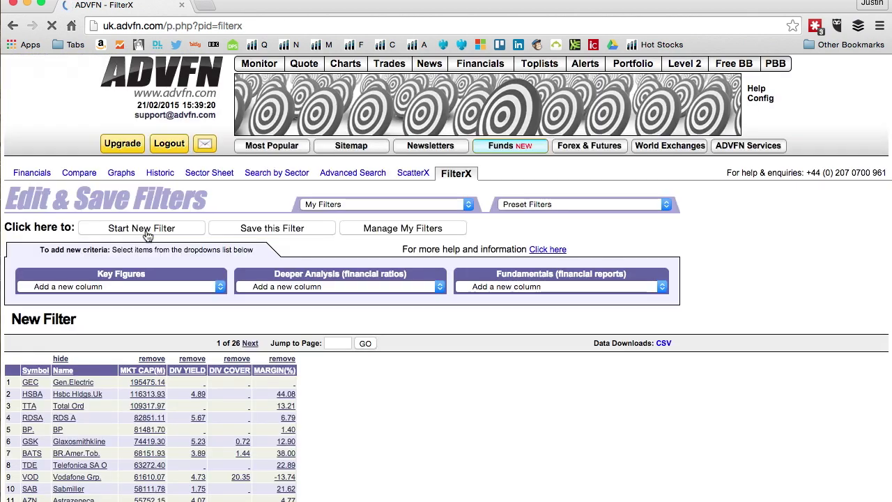
scroll(429, 410, "down", 5)
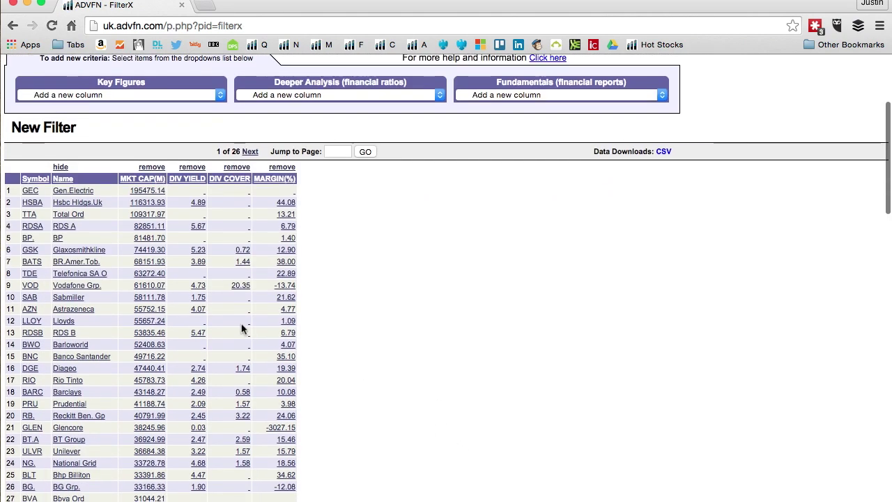
Constrain the market capitalisation column to exclude companies with a market cap of less than 4000 million
left_click(144, 232)
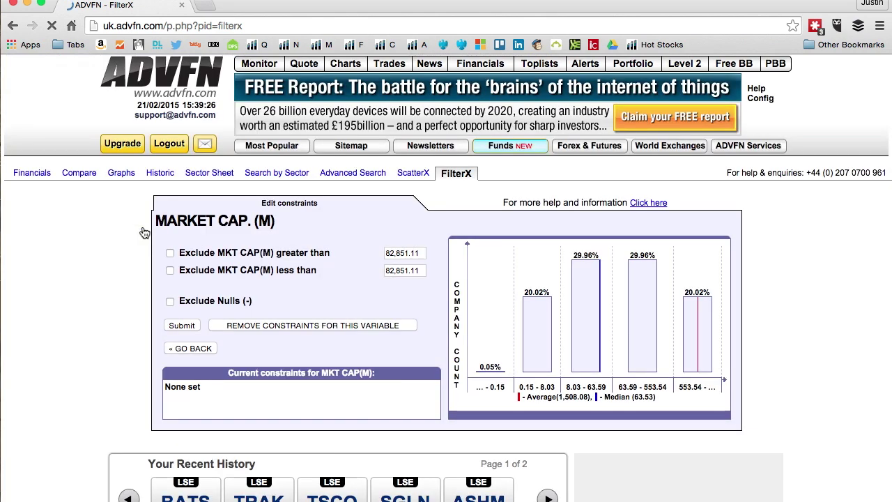
left_click(167, 271)
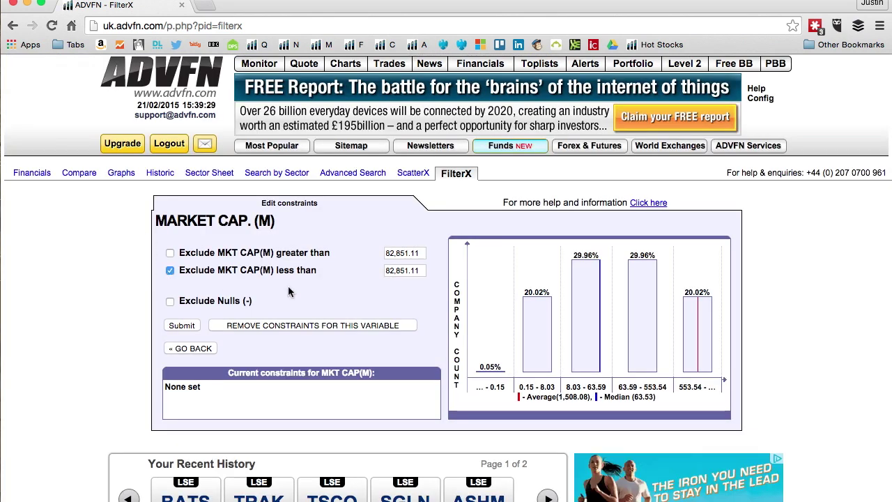
double_click(418, 270)
type("4000")
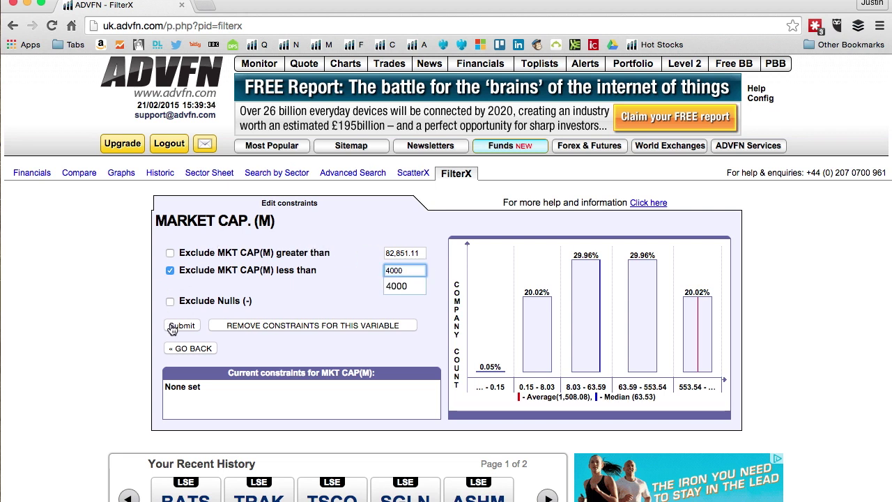
left_click(181, 326)
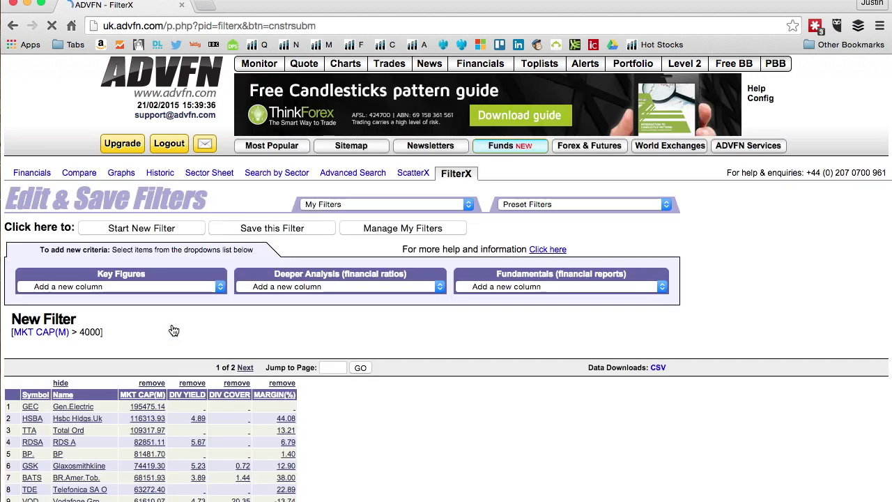
Look through the companies left in the list under the market cap constraint
scroll(394, 395, "down", 2)
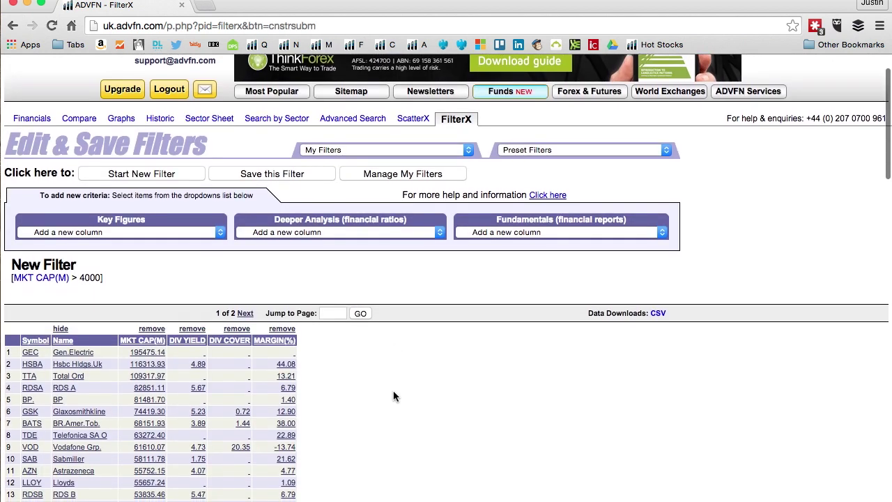
scroll(393, 396, "down", 1)
scroll(394, 396, "down", 2)
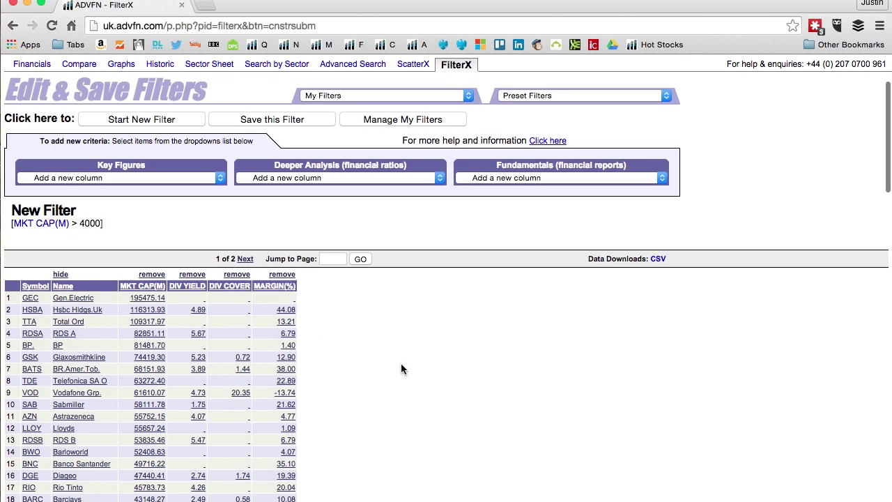
scroll(401, 363, "down", 15)
scroll(401, 363, "down", 20)
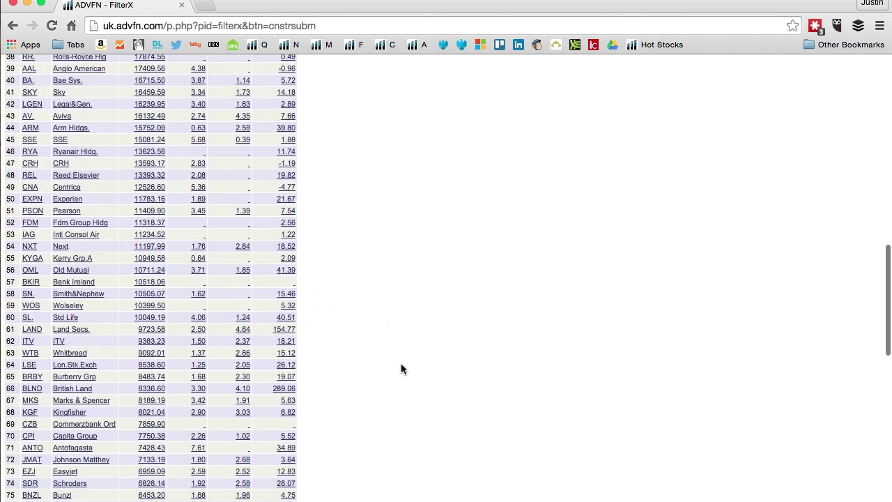
scroll(401, 363, "up", 20)
scroll(402, 368, "up", 20)
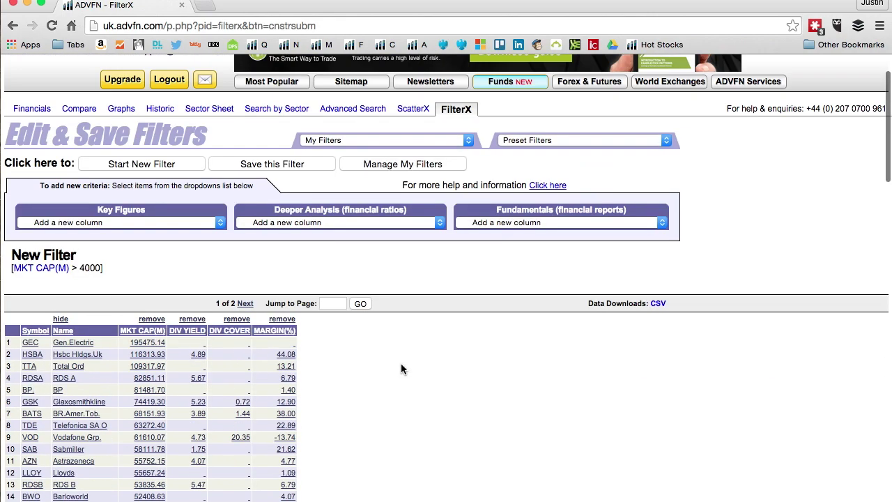
Constrain the dividend yield column to exclude companies yielding less than 3.5
scroll(402, 368, "down", 5)
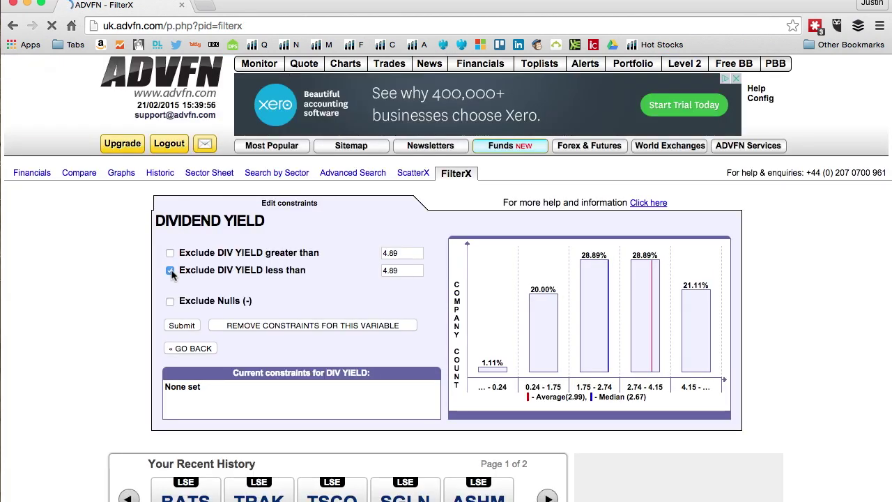
key("Tab")
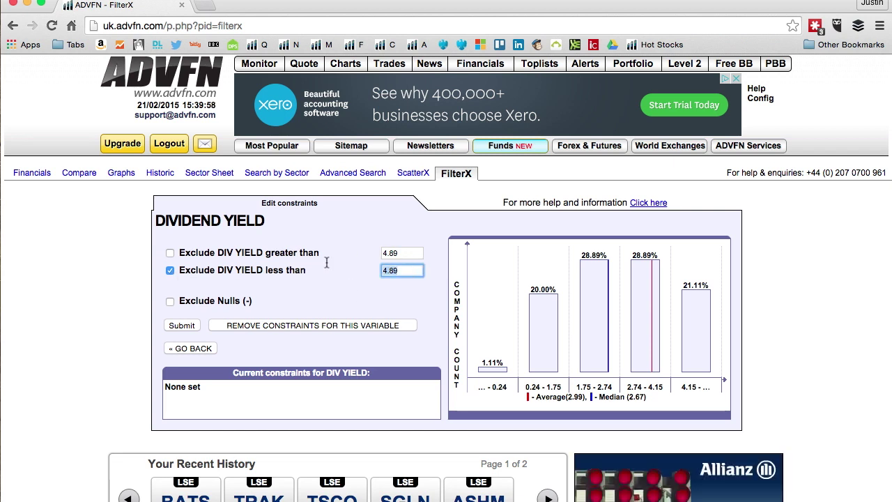
type("3.5")
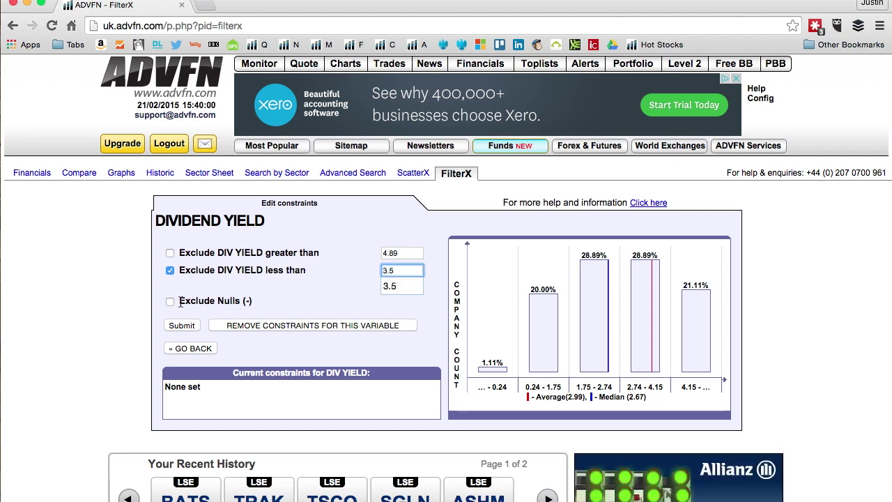
left_click(182, 325)
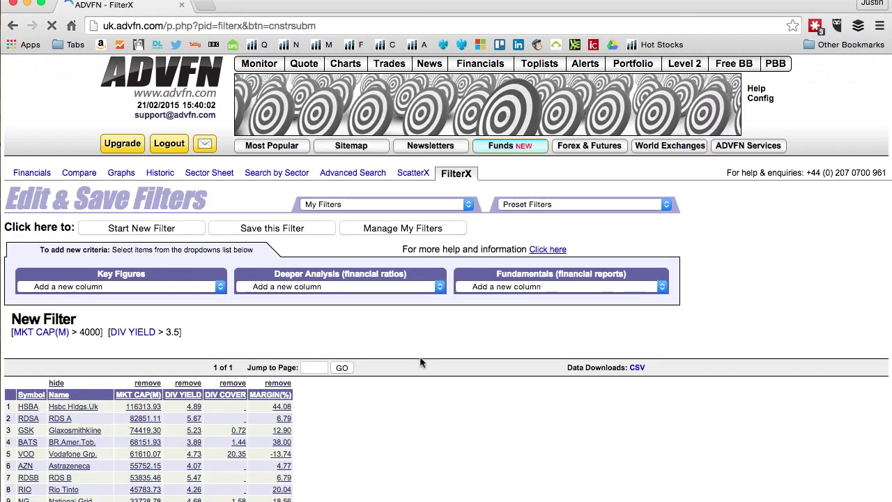
Look over the filtered companies and exclude those with a dividend cover of less than 1
scroll(401, 447, "down", 5)
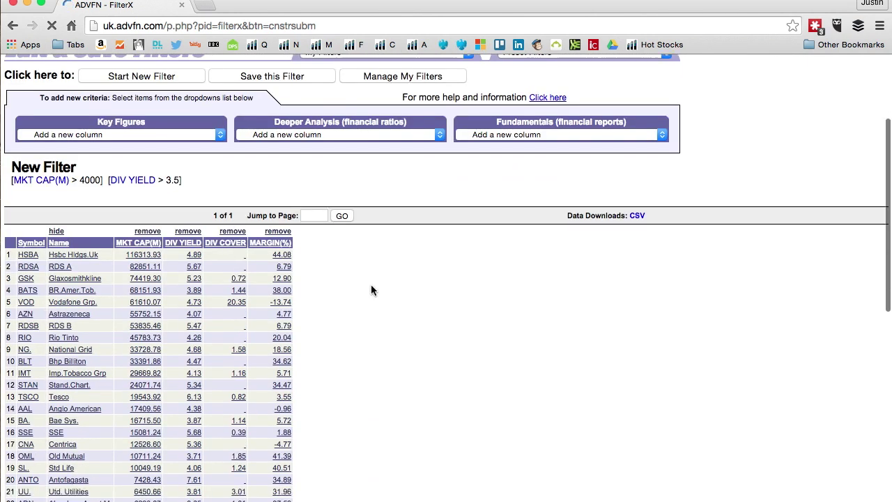
scroll(371, 290, "down", 5)
scroll(372, 297, "up", 2)
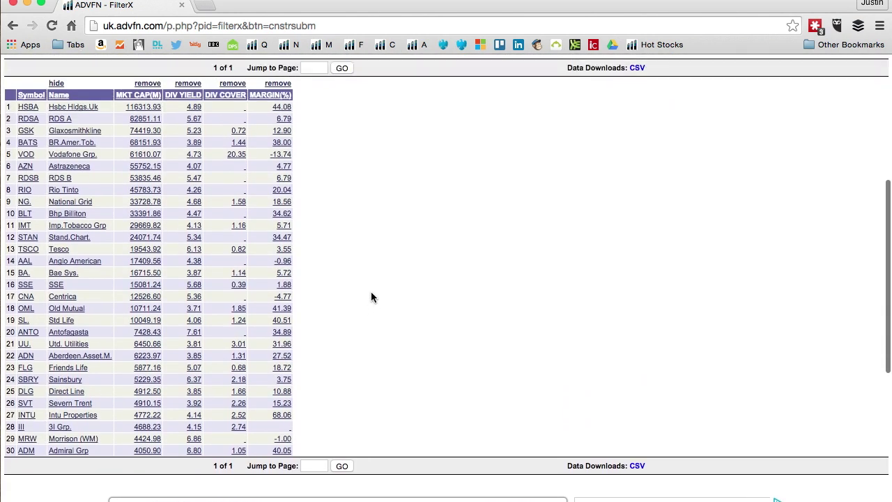
scroll(371, 297, "up", 1)
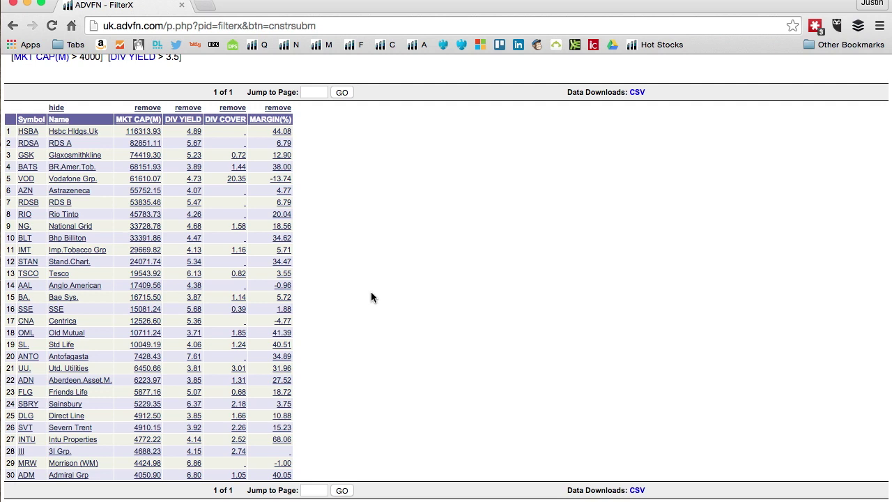
scroll(371, 297, "up", 1)
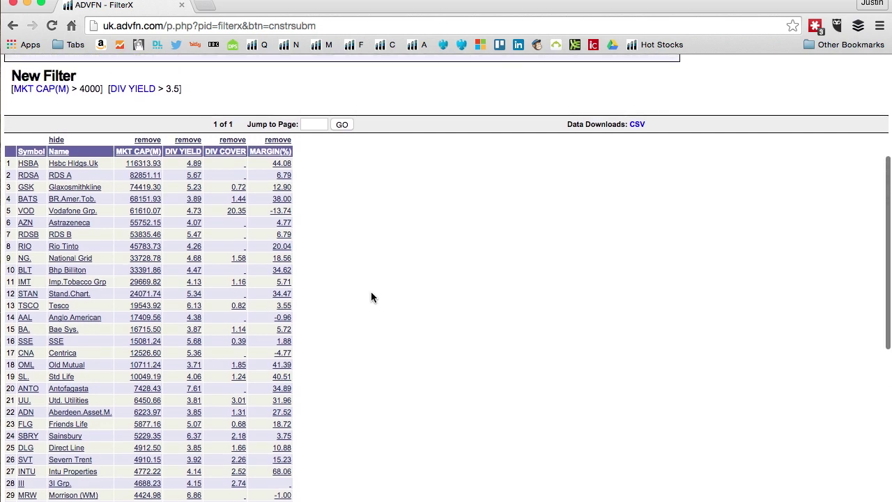
left_click(238, 189)
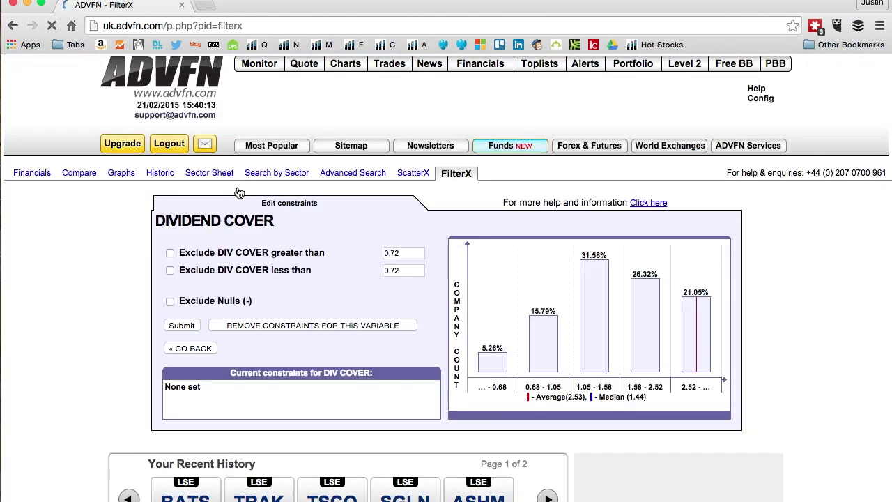
left_click(170, 270)
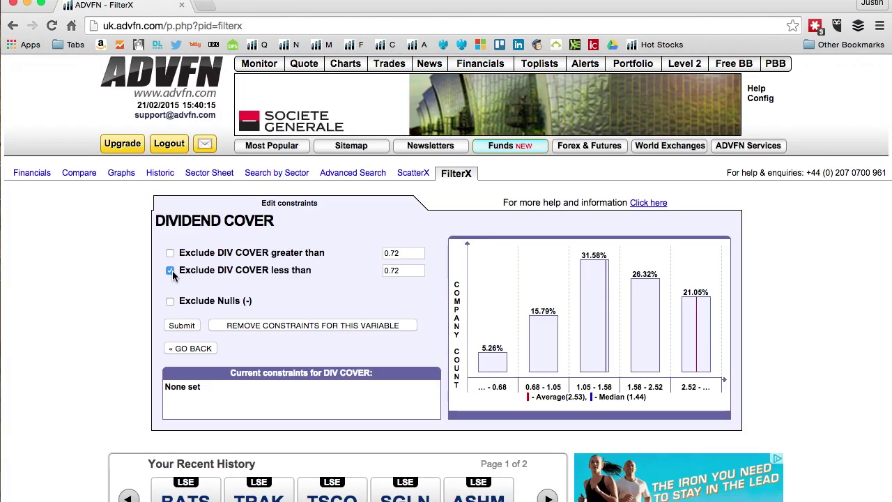
left_click(409, 271)
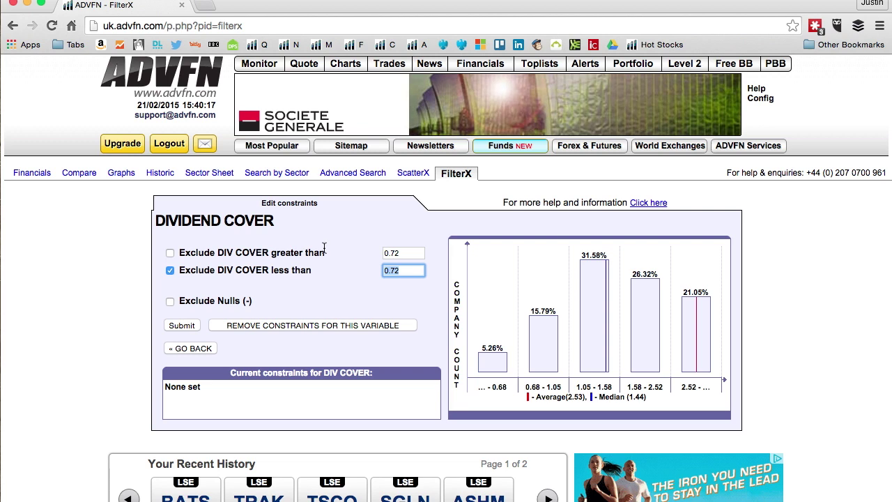
type("1")
left_click(183, 326)
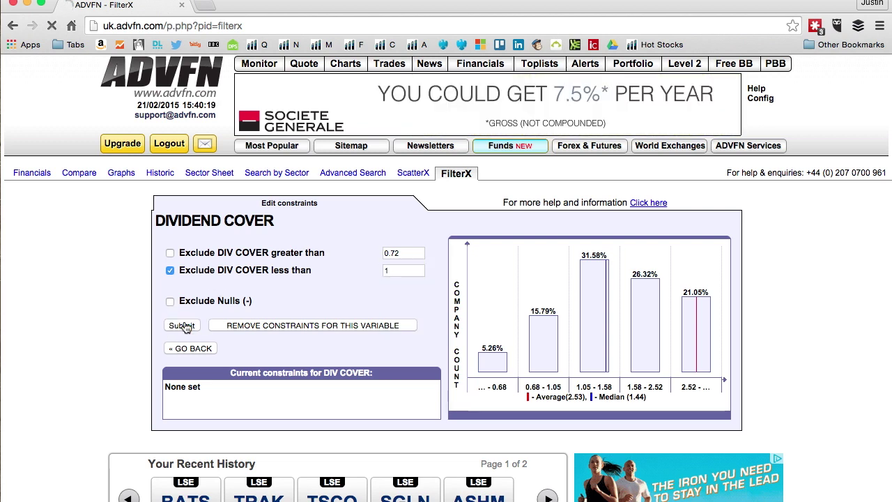
Constrain the operating margin column to exclude companies with a margin of less than 10%
scroll(401, 396, "down", 3)
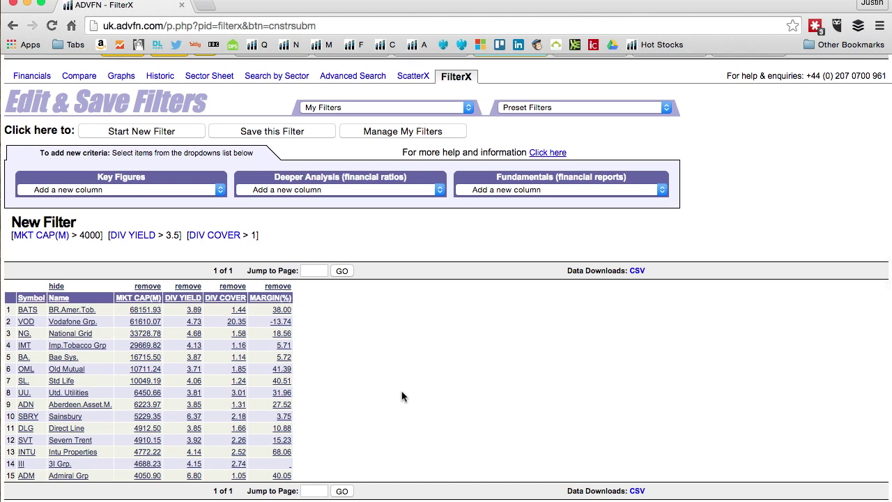
left_click(281, 312)
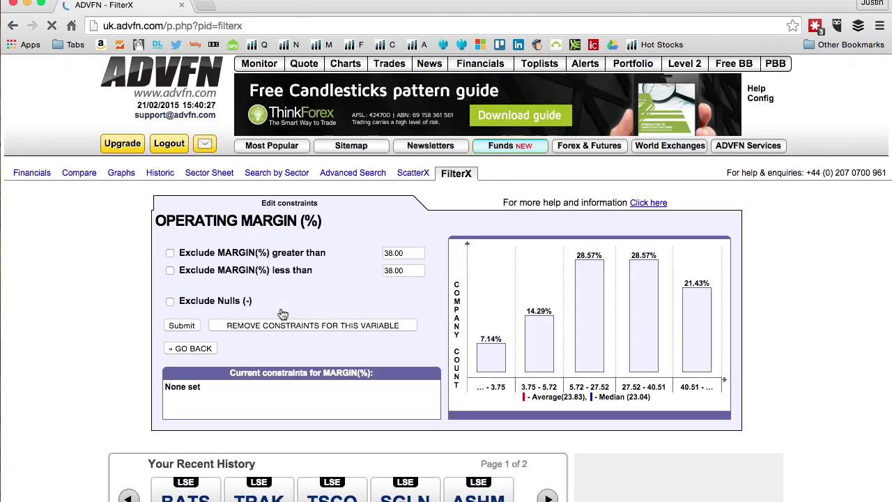
left_click_drag(407, 270, 365, 270)
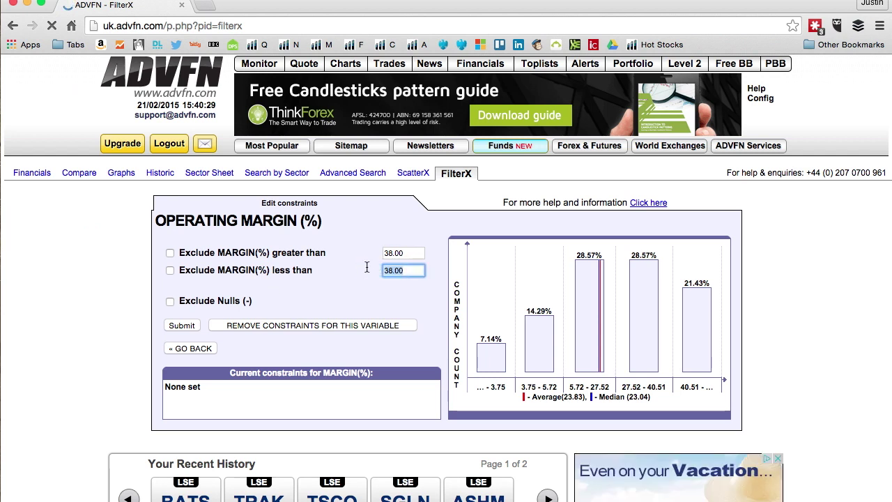
type("10")
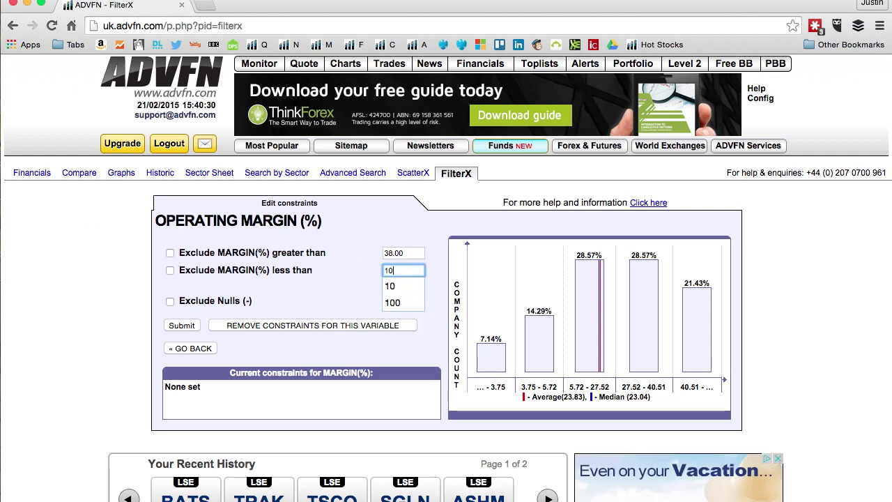
left_click(170, 272)
left_click(175, 326)
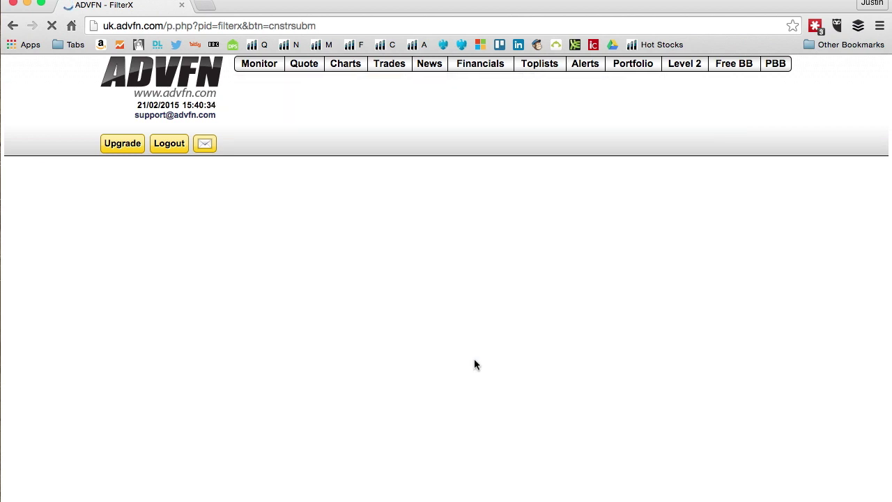
Add the Dividend Payout Ratio column from the Deeper Analysis ratios and sort the companies by it from highest to lowest
scroll(557, 373, "down", 2)
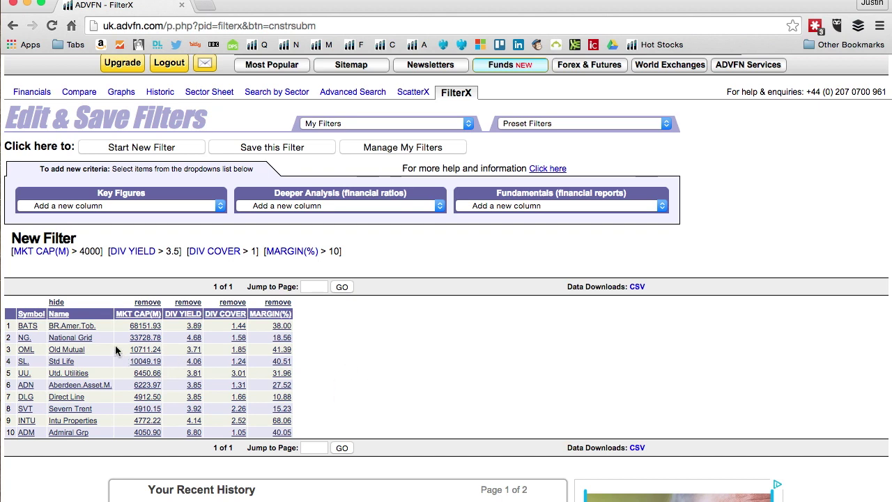
scroll(403, 411, "down", 1)
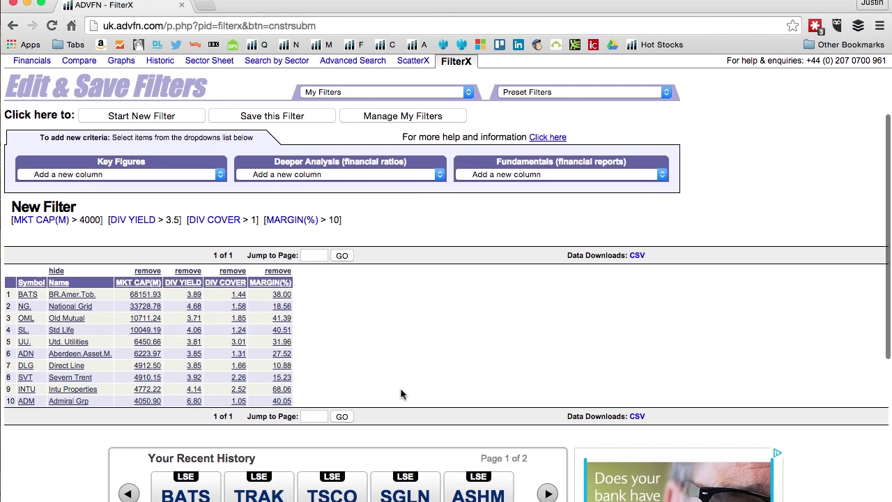
scroll(400, 395, "up", 1)
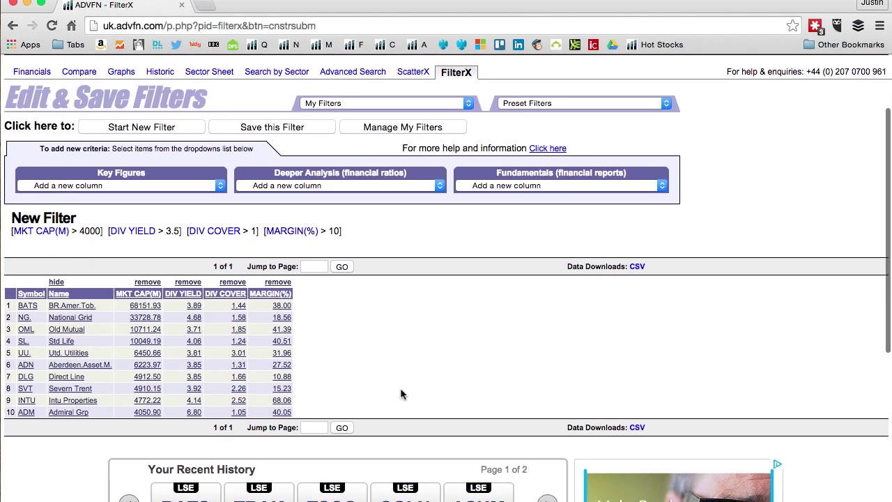
left_click(251, 192)
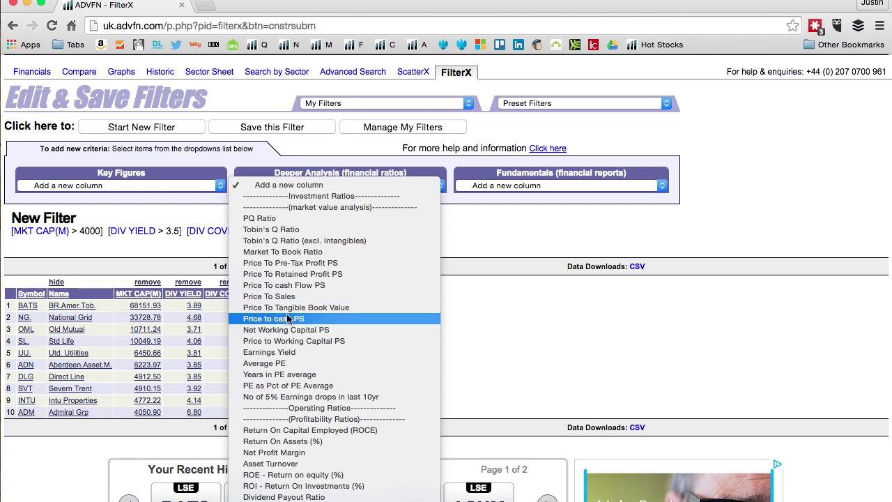
scroll(289, 317, "down", 3)
scroll(287, 318, "down", 2)
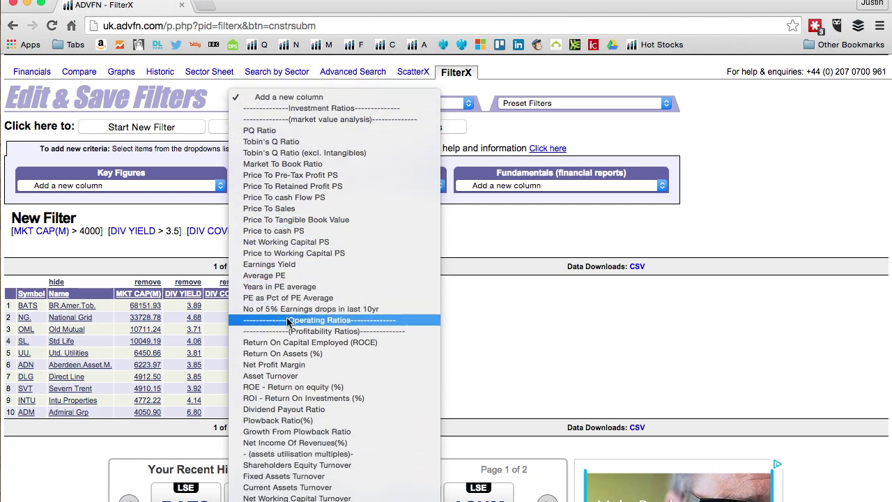
left_click(266, 412)
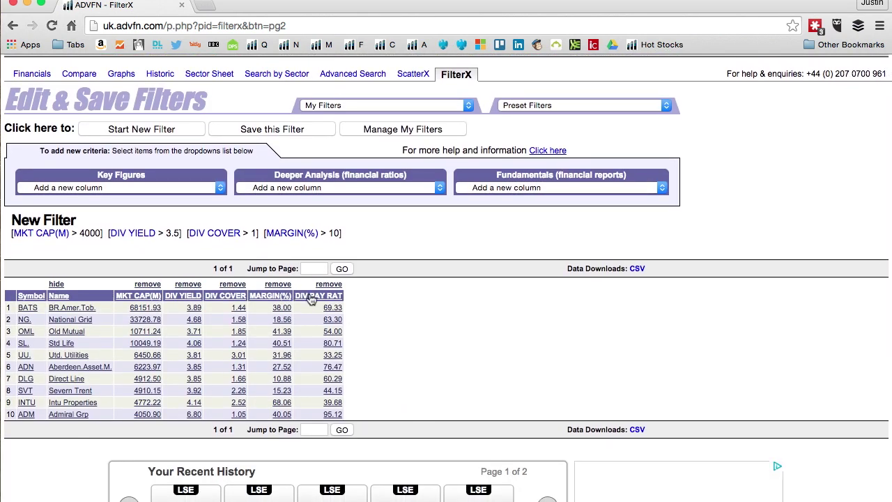
left_click(312, 299)
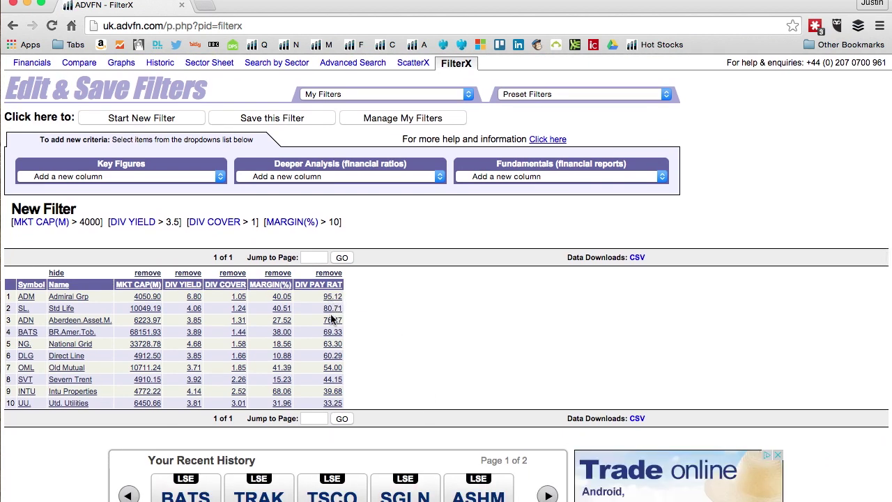
Constrain the dividend payout ratio column to exclude companies with a ratio greater than 75
left_click(330, 322)
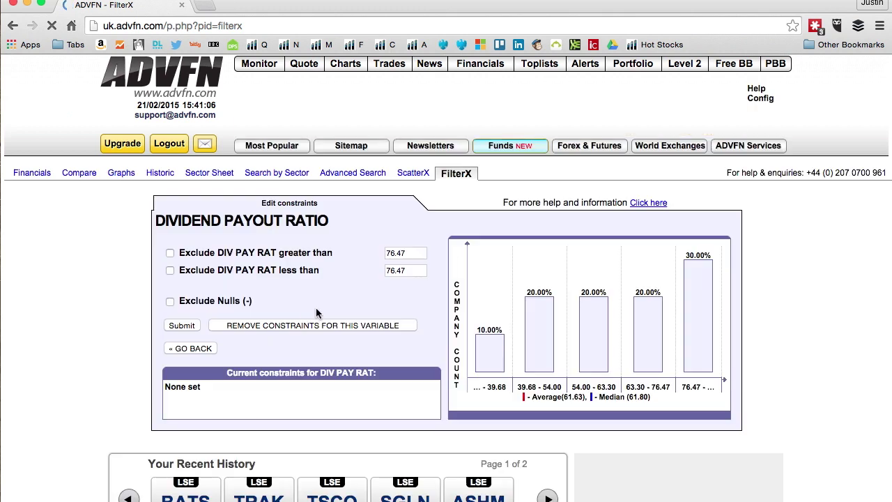
double_click(412, 271)
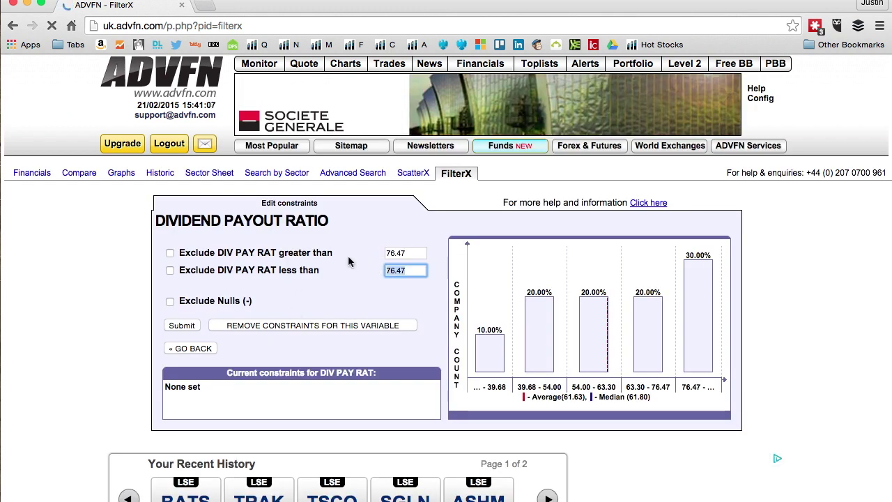
type("75")
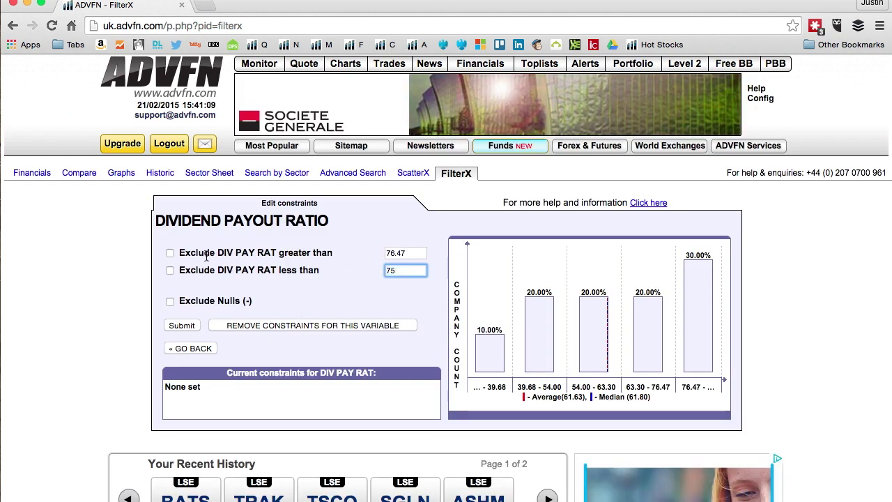
double_click(386, 253)
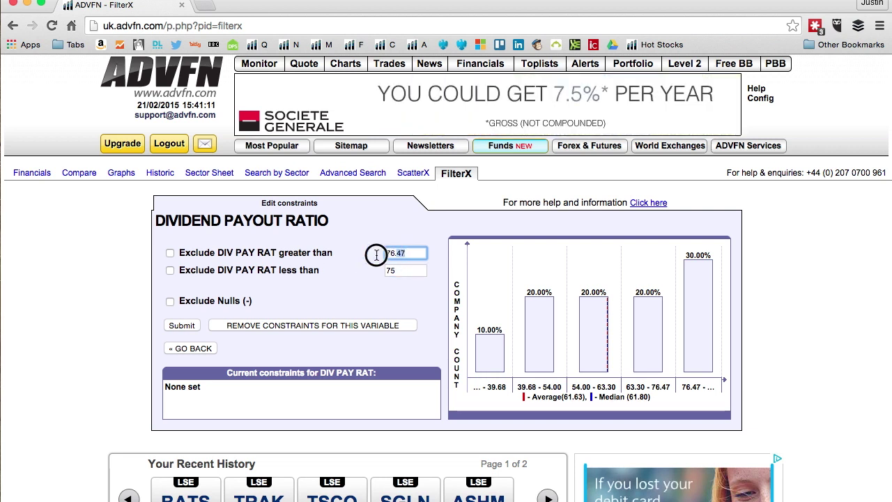
type("75")
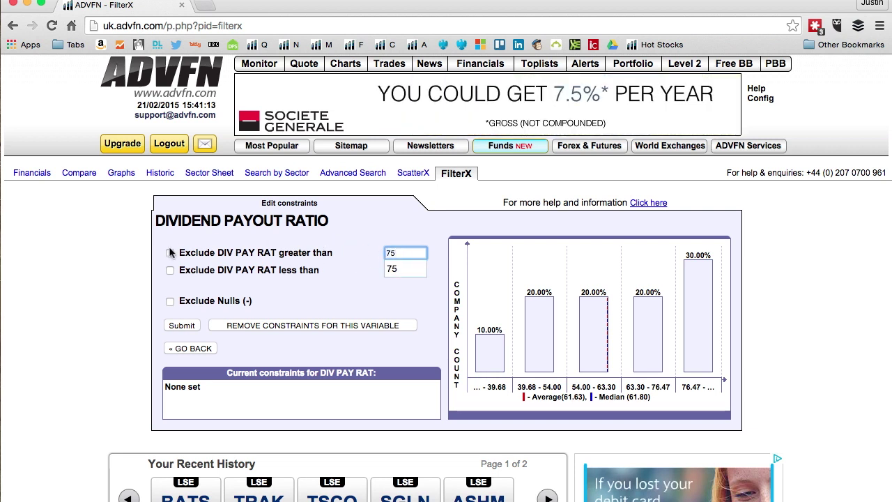
left_click(170, 253)
left_click(181, 325)
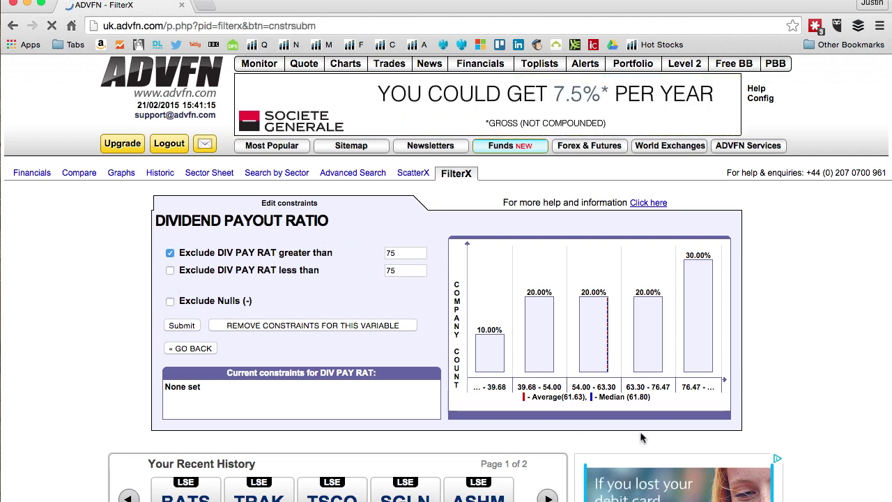
Add the Return On Capital Employed (ROCE) column from the Deeper Analysis ratios and sort the companies by it from highest to lowest
scroll(499, 404, "down", 5)
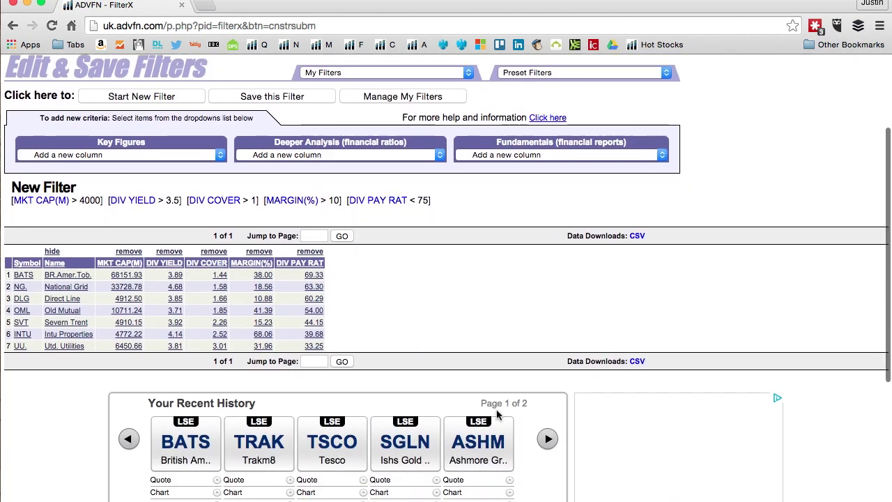
left_click(362, 156)
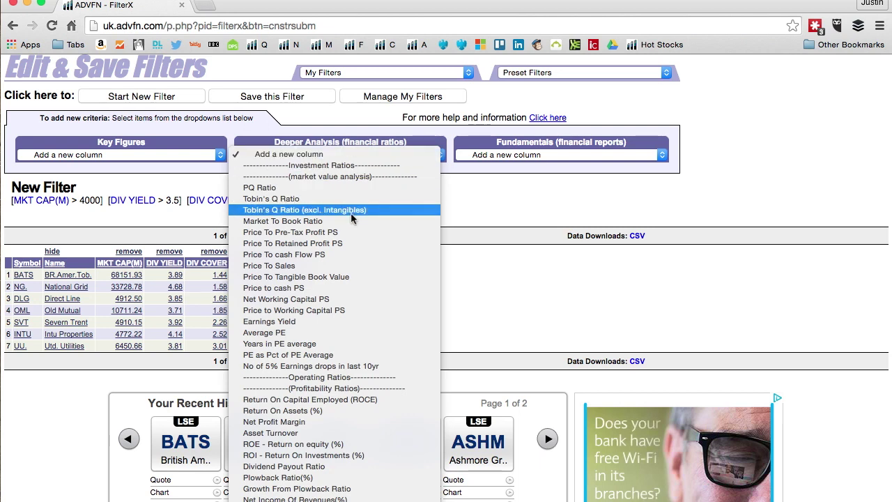
left_click(318, 400)
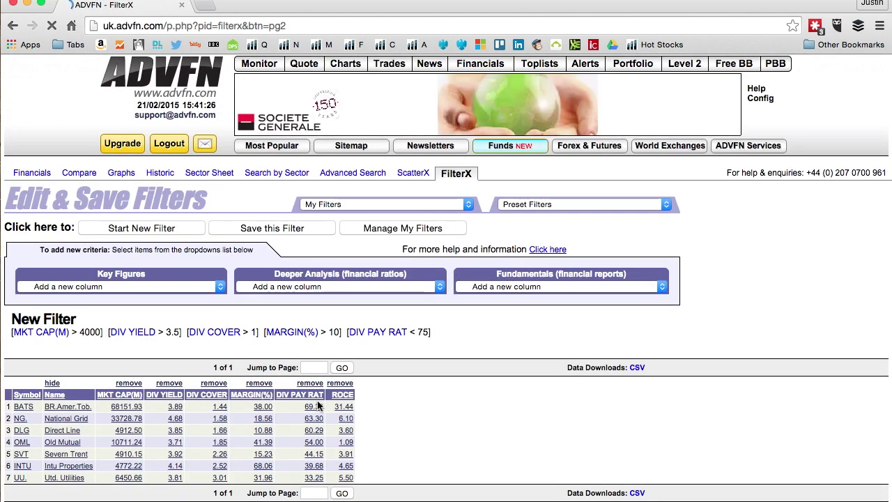
scroll(422, 405, "down", 2)
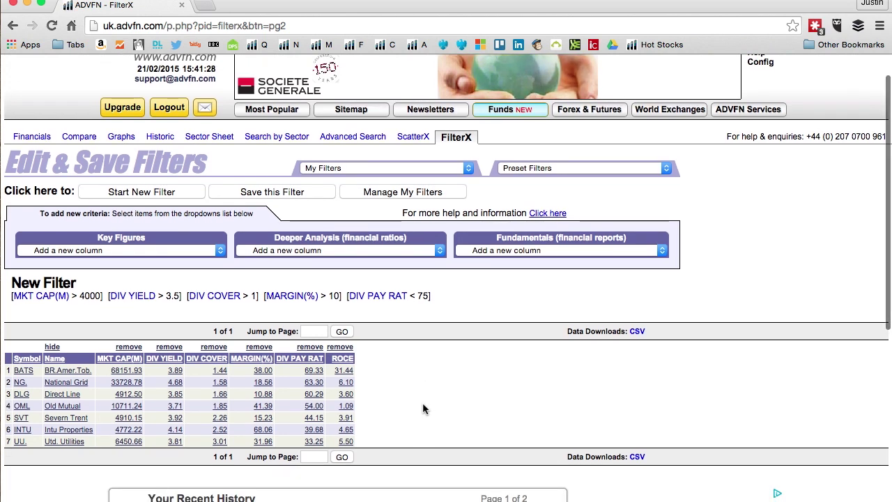
scroll(422, 409, "down", 2)
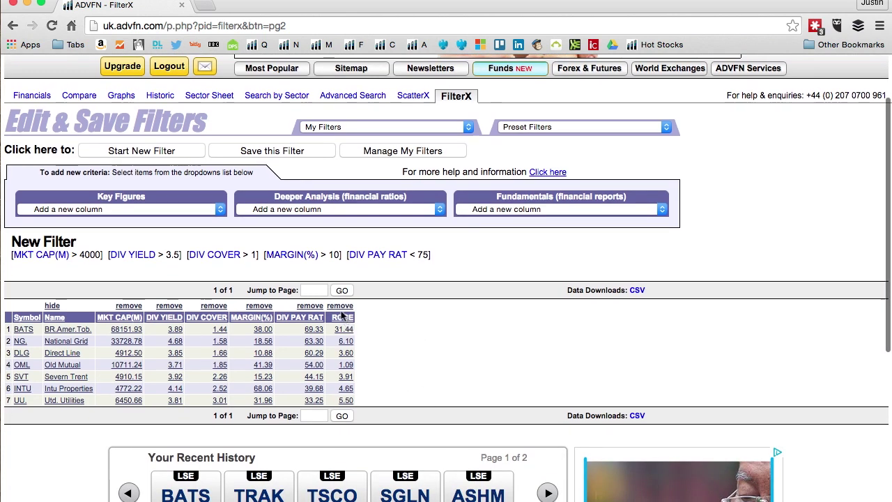
left_click(342, 320)
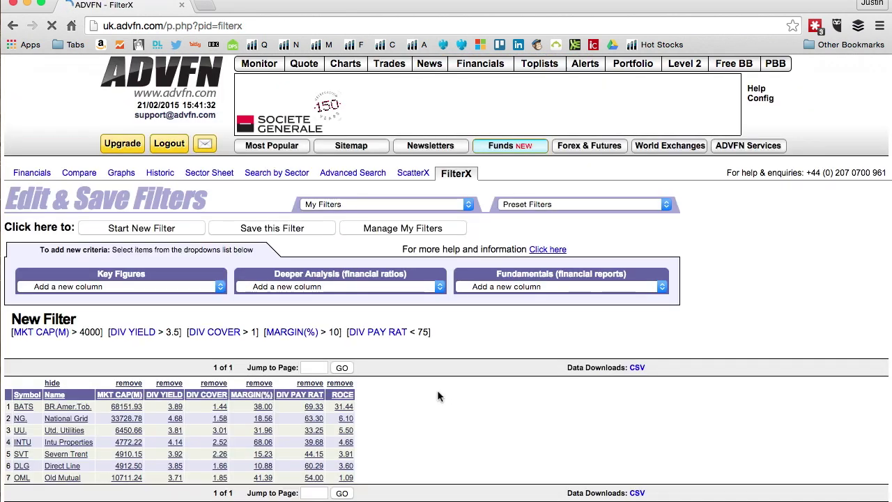
Constrain the ROCE column to exclude companies with a value less than 5 and to exclude nulls
scroll(437, 387, "down", 2)
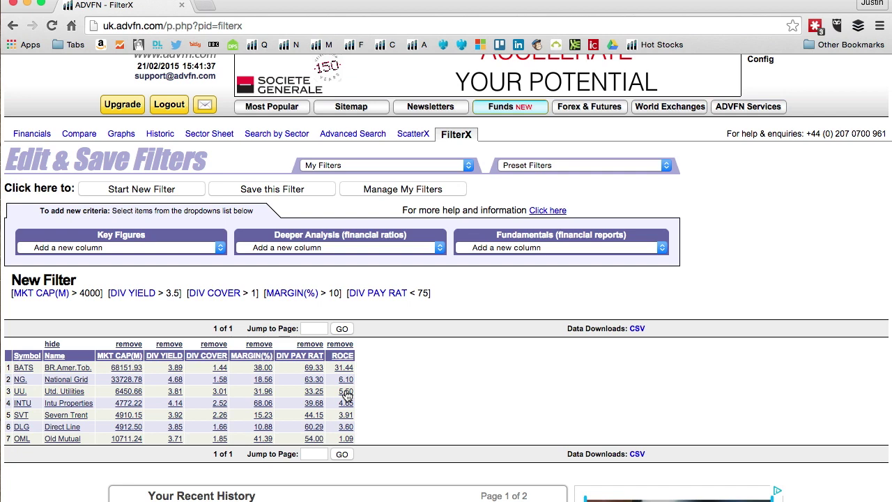
left_click(346, 392)
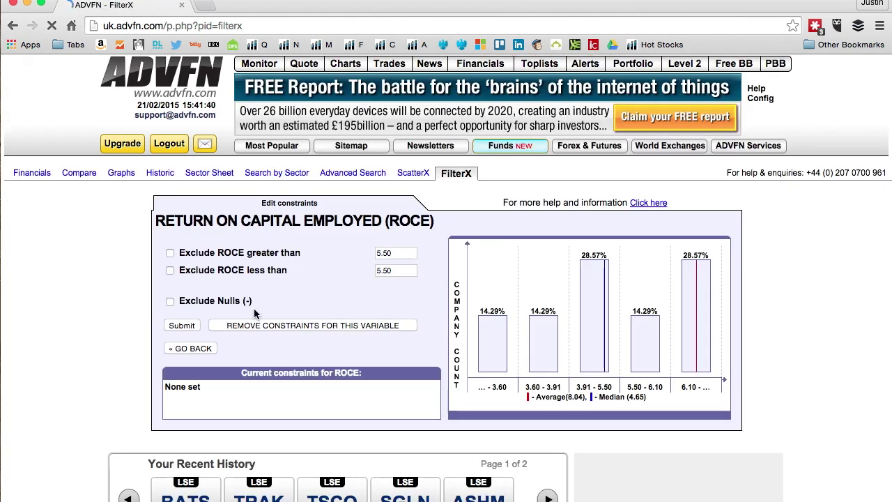
left_click(170, 270)
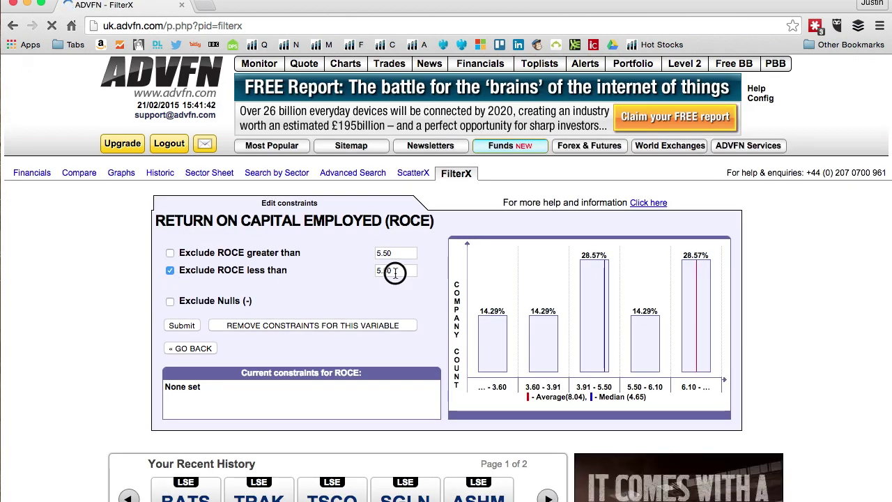
left_click(392, 271)
type("5")
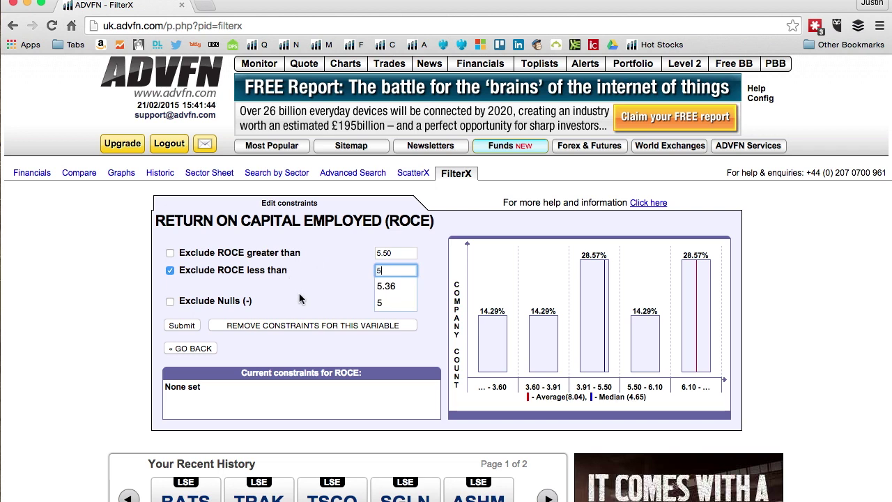
left_click(300, 299)
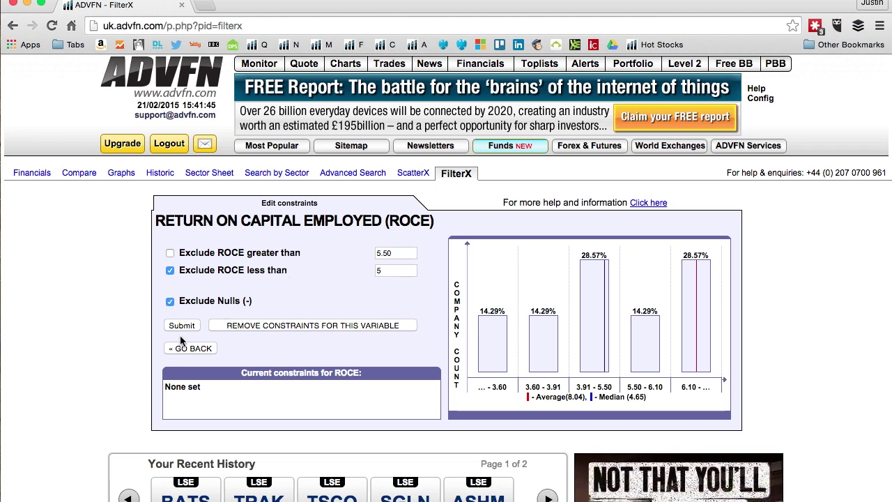
left_click(179, 326)
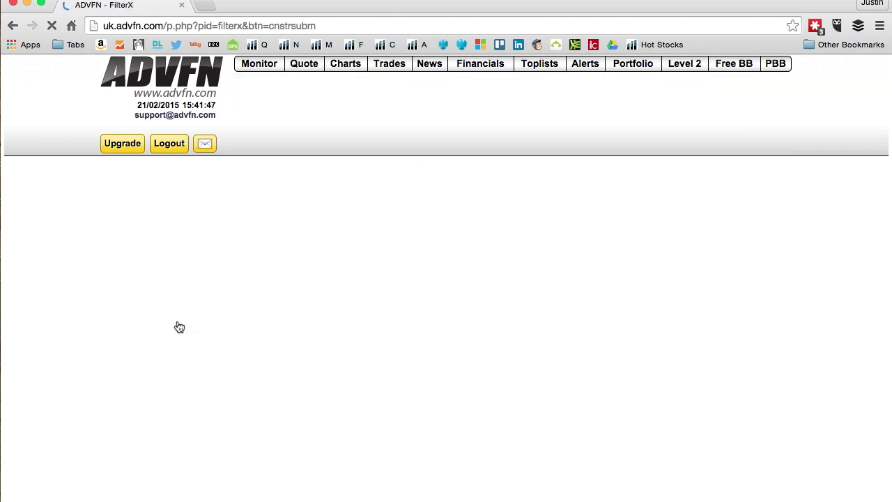
Open British American Tobacco from the filtered companies and examine its key figures, ratios, dividend history, fundamentals, balance sheet and cash flow
scroll(456, 362, "down", 2)
scroll(457, 362, "down", 2)
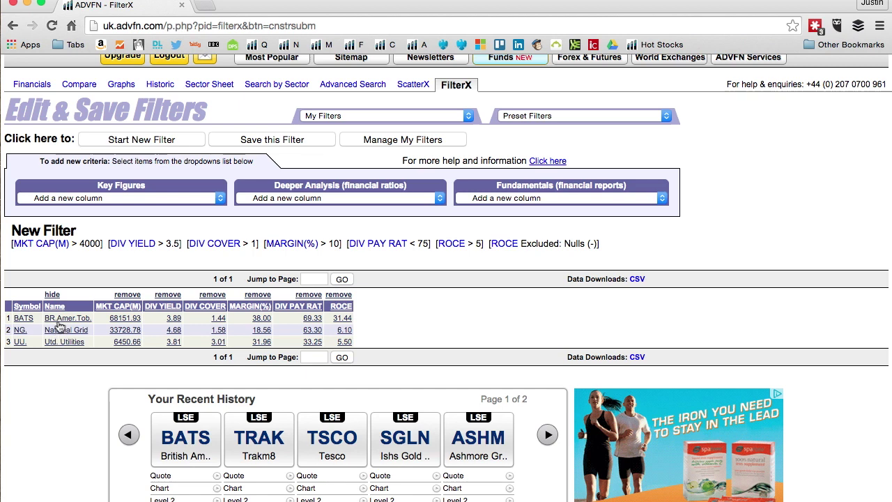
left_click(59, 320)
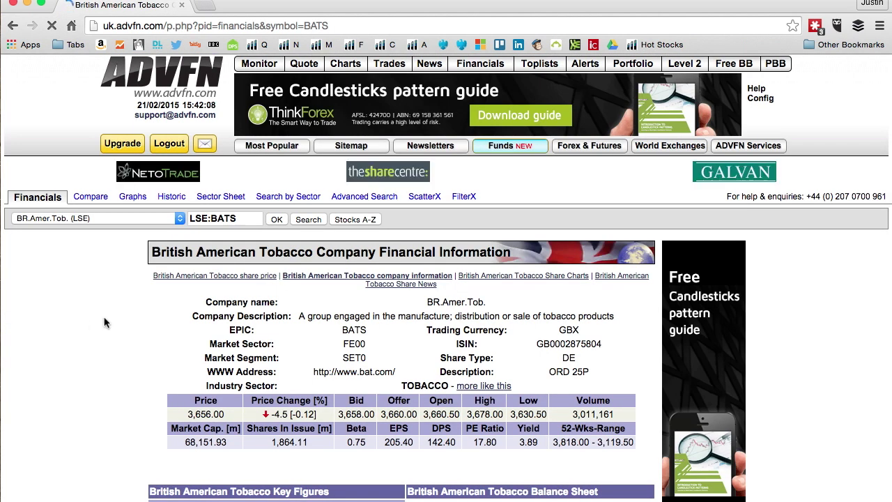
scroll(100, 287, "down", 2)
scroll(101, 290, "down", 10)
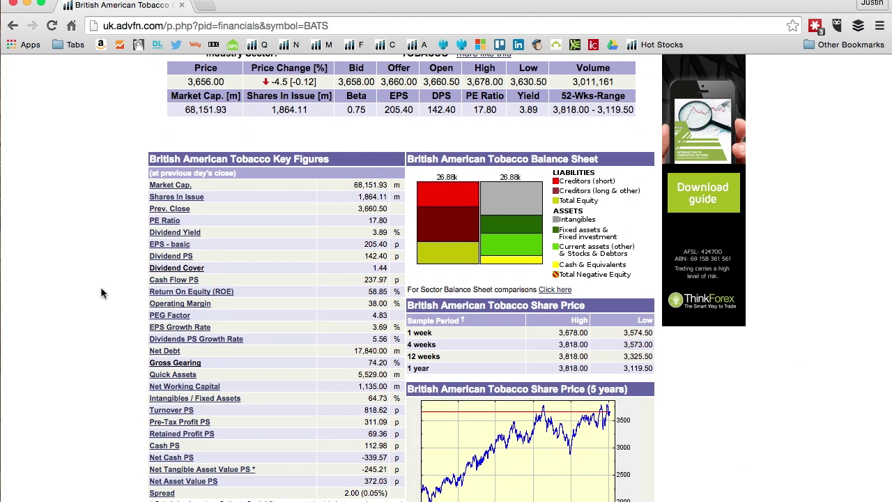
scroll(100, 293, "down", 2)
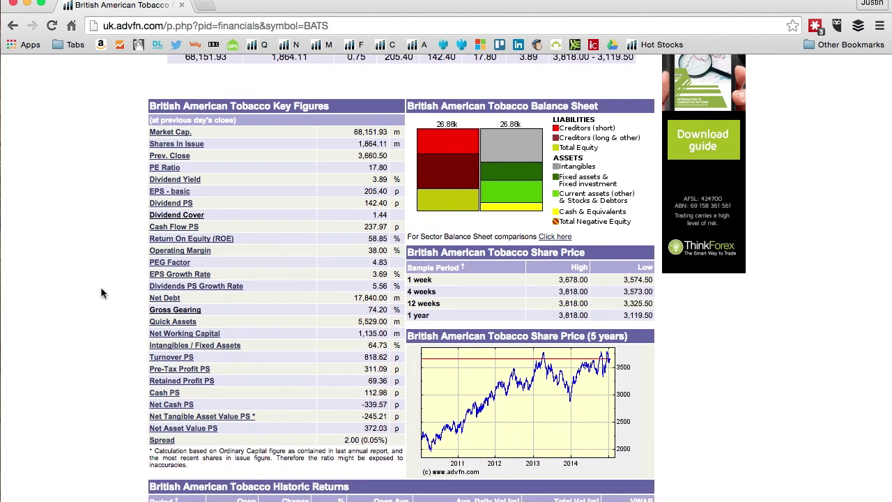
scroll(102, 292, "down", 1)
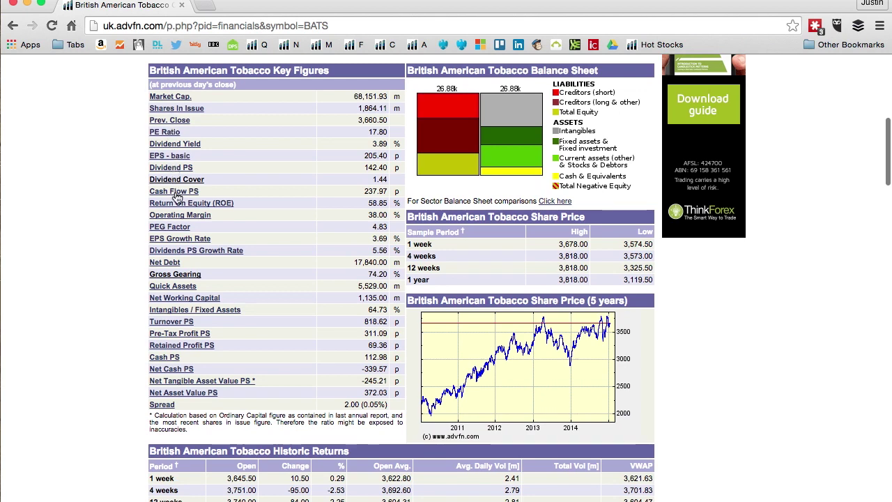
scroll(85, 233, "down", 7)
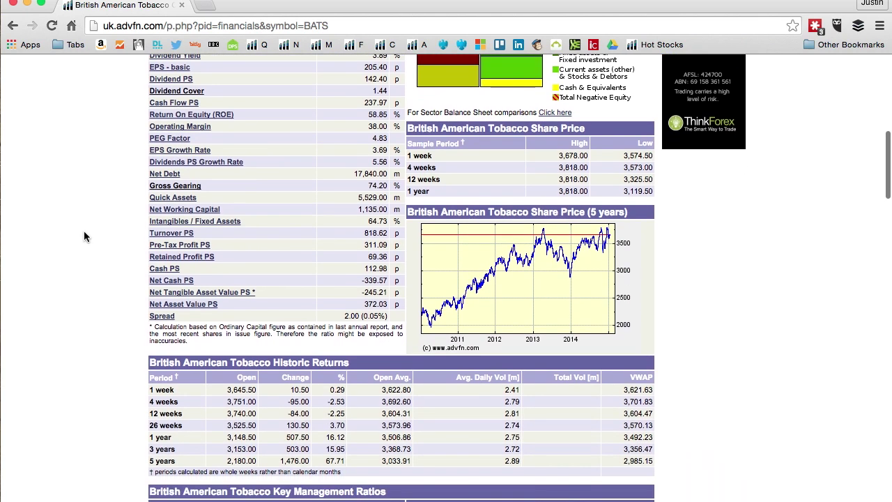
scroll(85, 237, "down", 6)
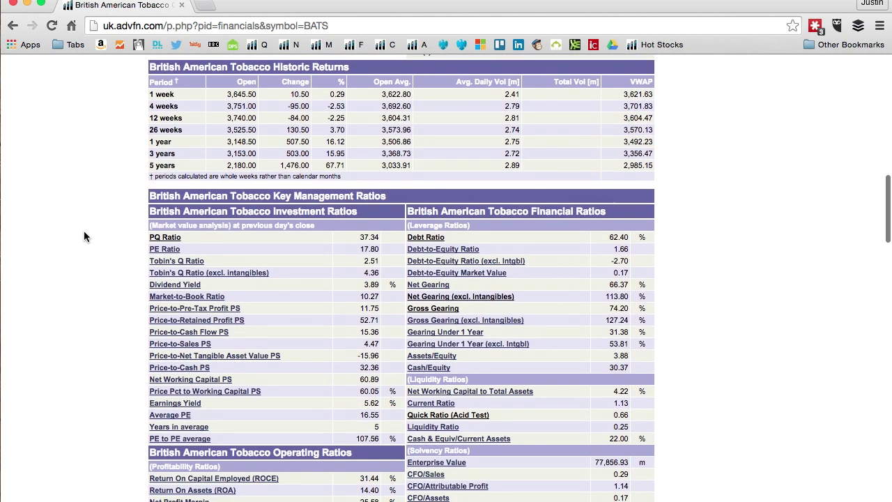
scroll(84, 232, "down", 1)
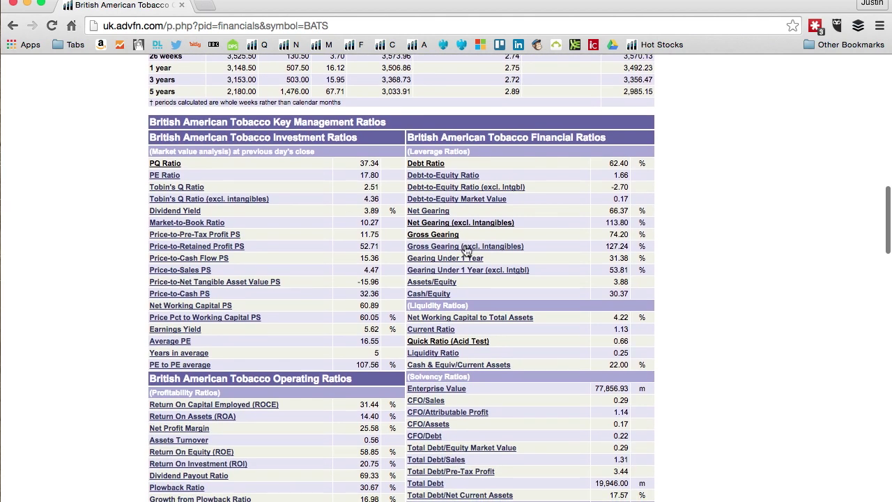
scroll(466, 251, "down", 3)
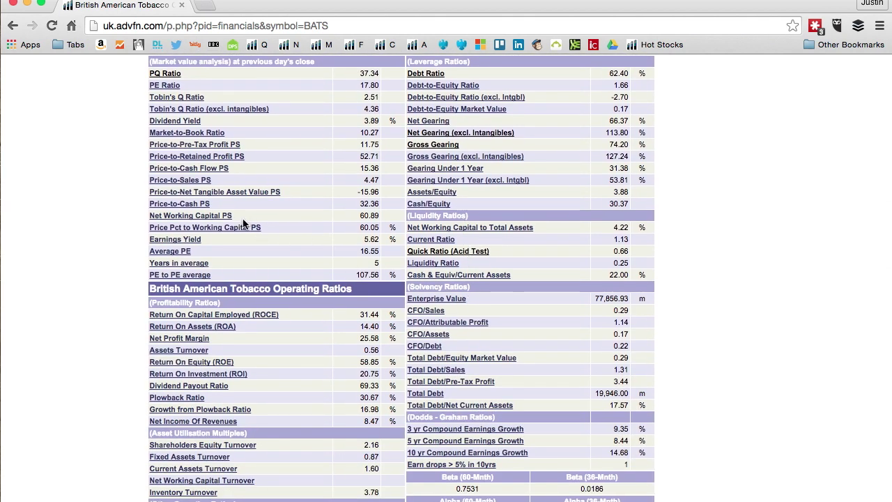
scroll(105, 230, "down", 2)
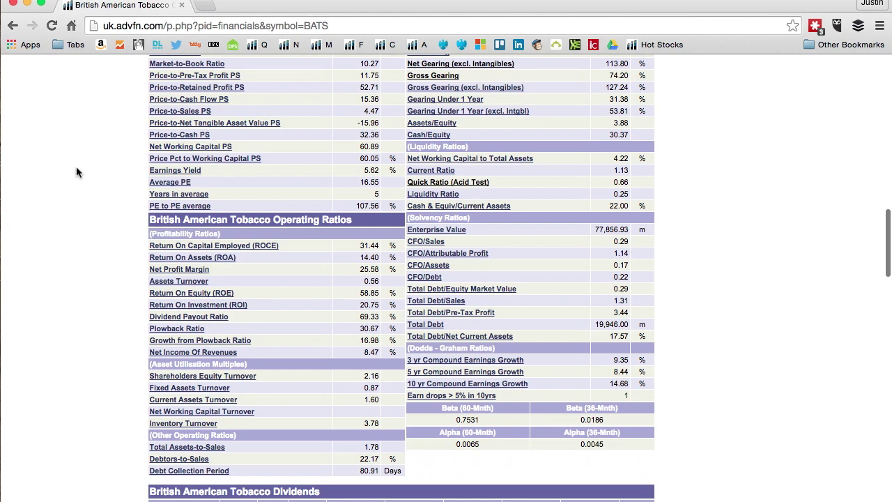
scroll(77, 168, "down", 10)
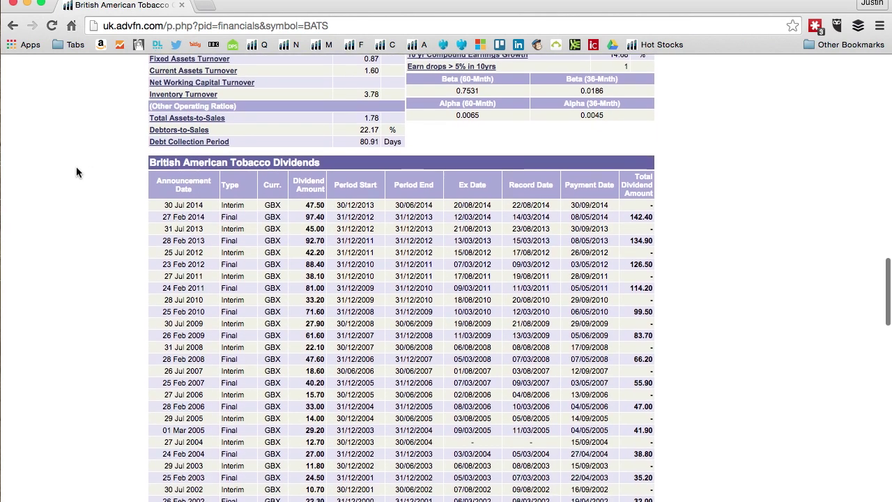
scroll(203, 251, "down", 13)
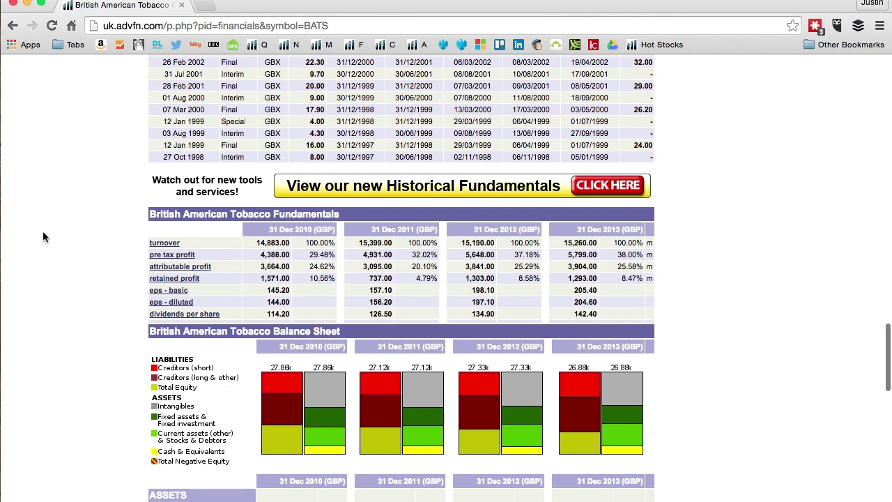
scroll(43, 238, "down", 18)
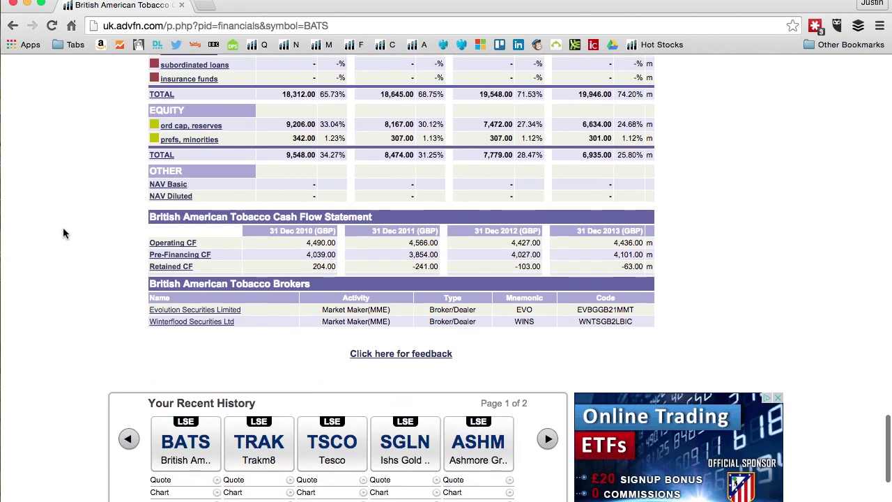
scroll(63, 227, "up", 20)
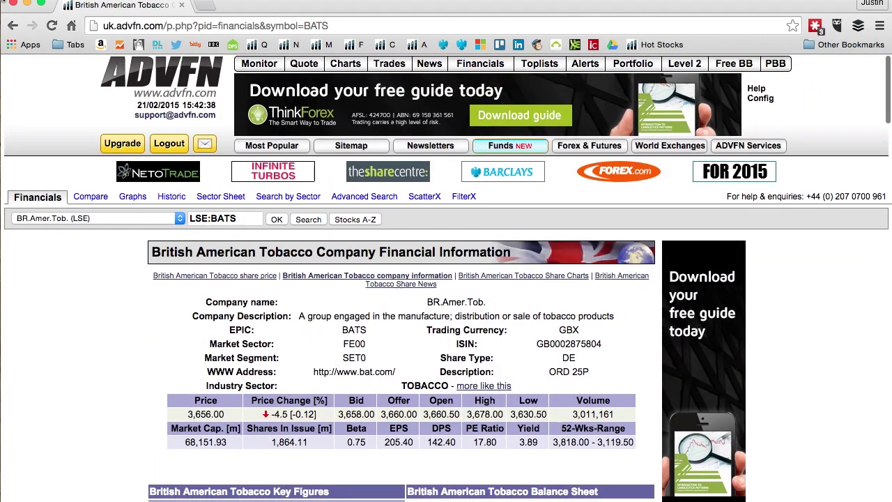
Return to the filter results and save the filter under the new name "FTSE 100 DIv 3.5% Div Cov 1"
left_click(14, 26)
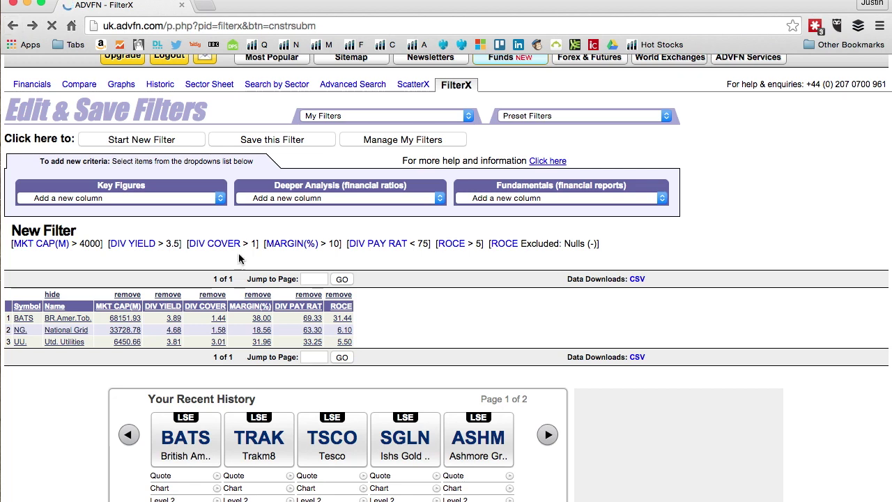
left_click(312, 142)
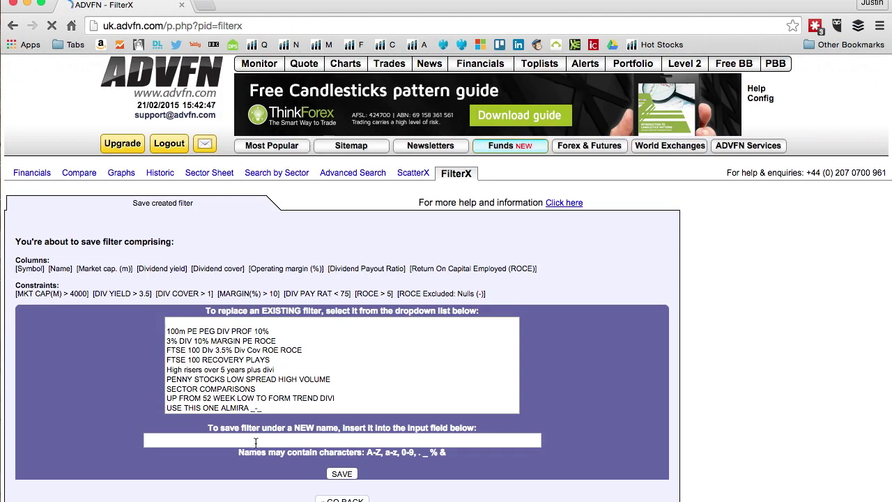
left_click(249, 440)
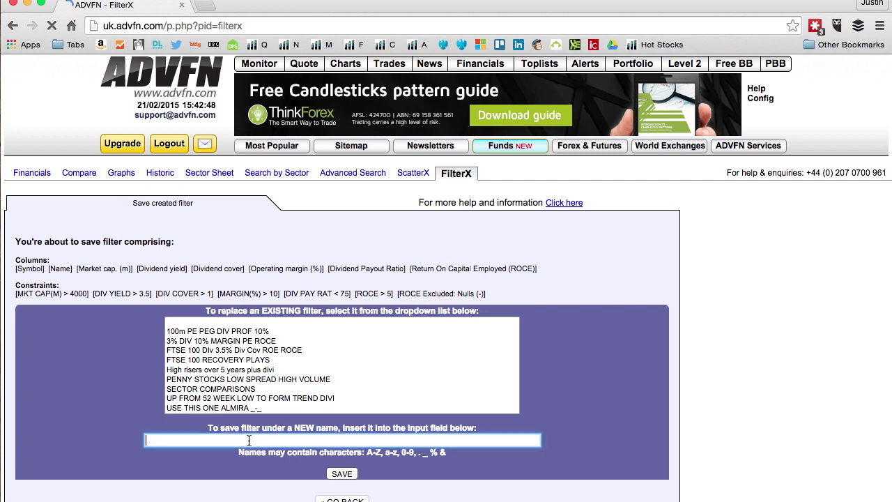
type("B")
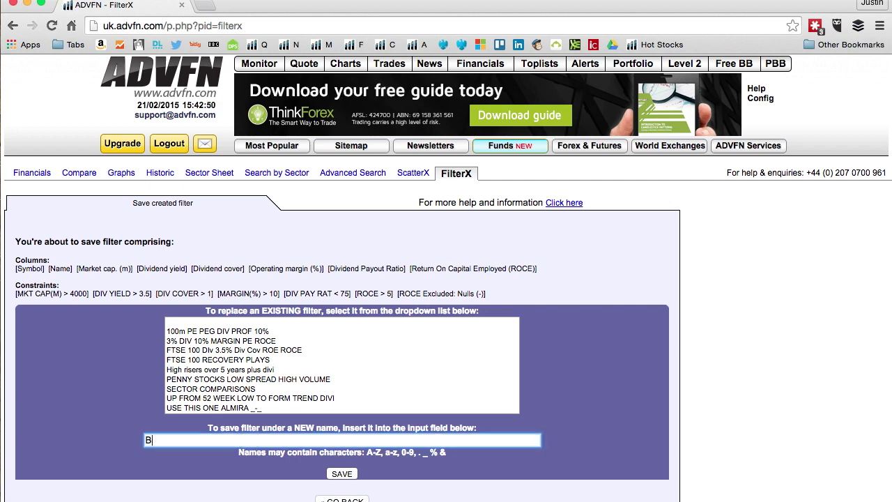
type("uFT")
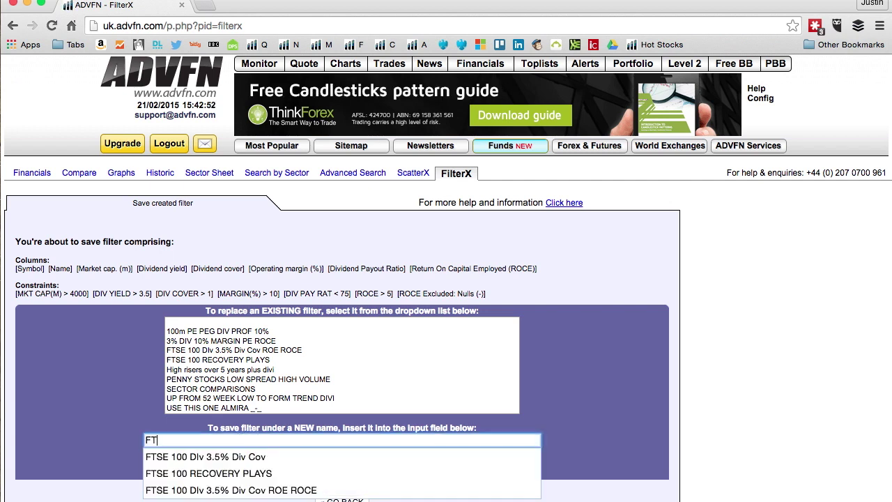
type("SE 100")
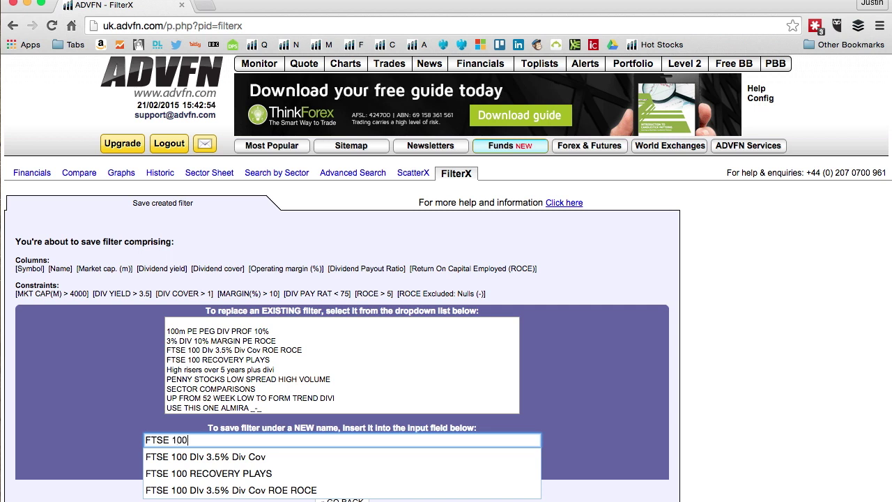
left_click(262, 458)
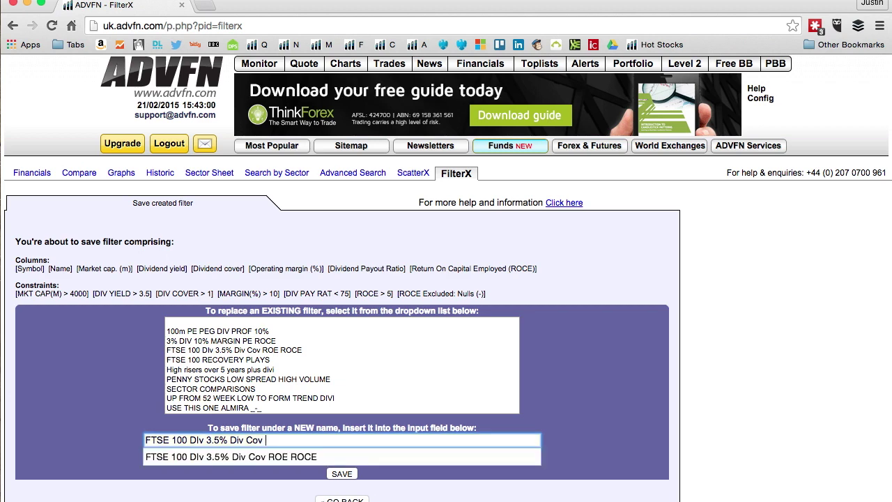
type("1")
left_click(331, 474)
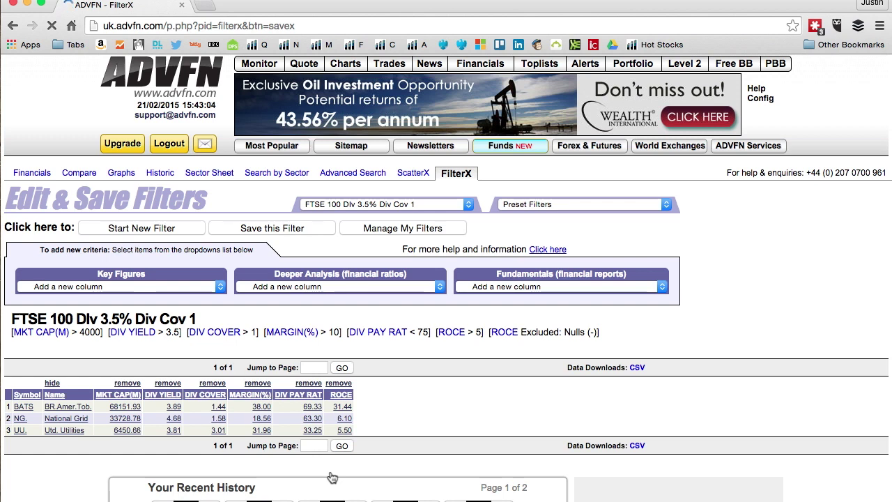
scroll(528, 390, "down", 2)
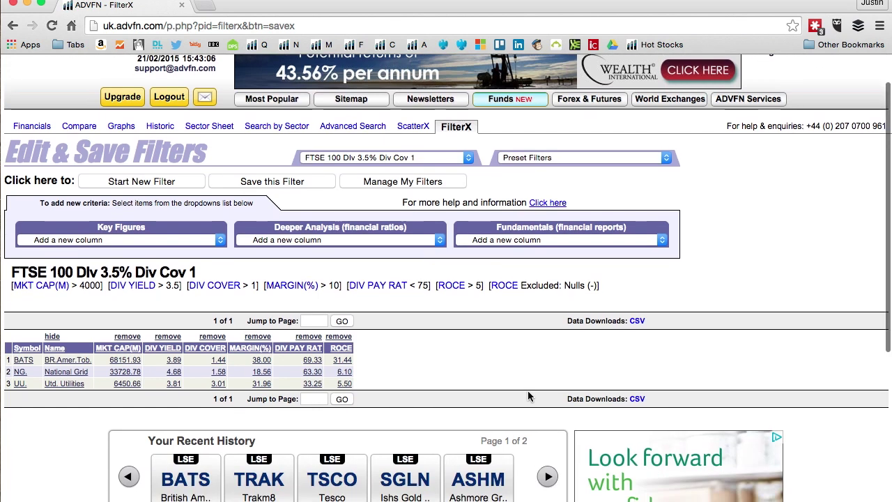
scroll(528, 396, "down", 1)
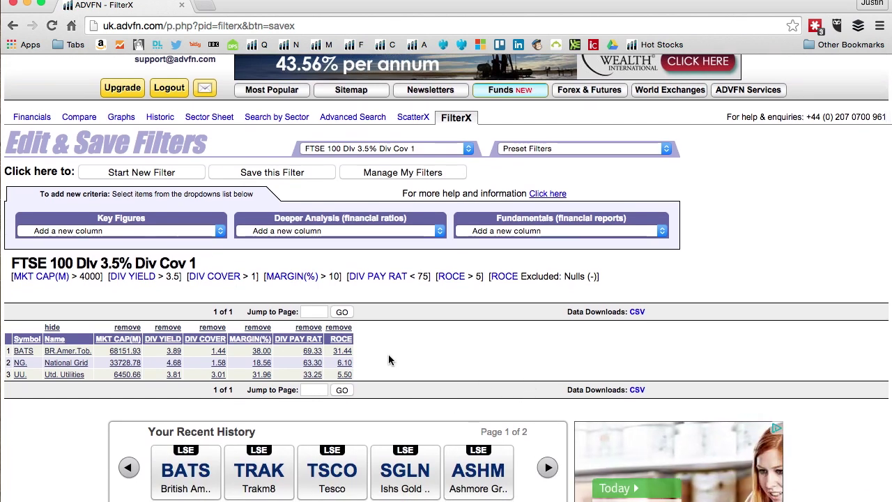